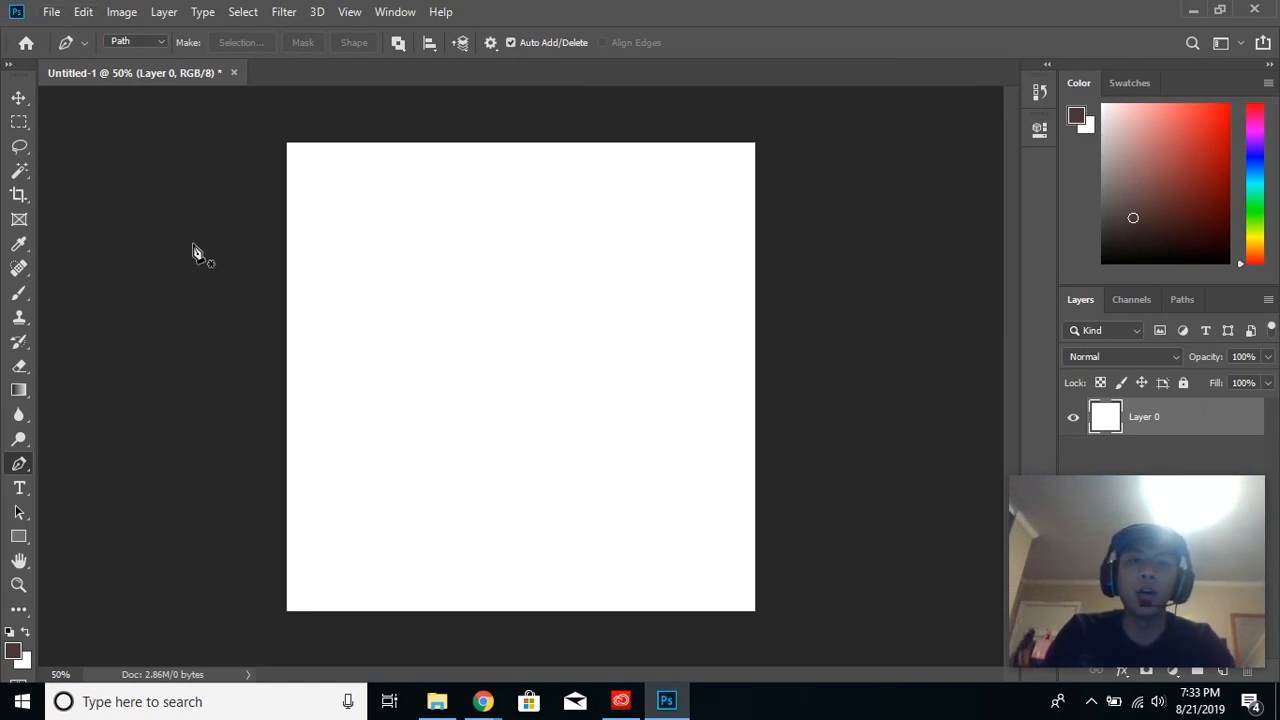
- Open the image IMG_8005 from the Desktop folder
click(51, 12)
click(71, 50)
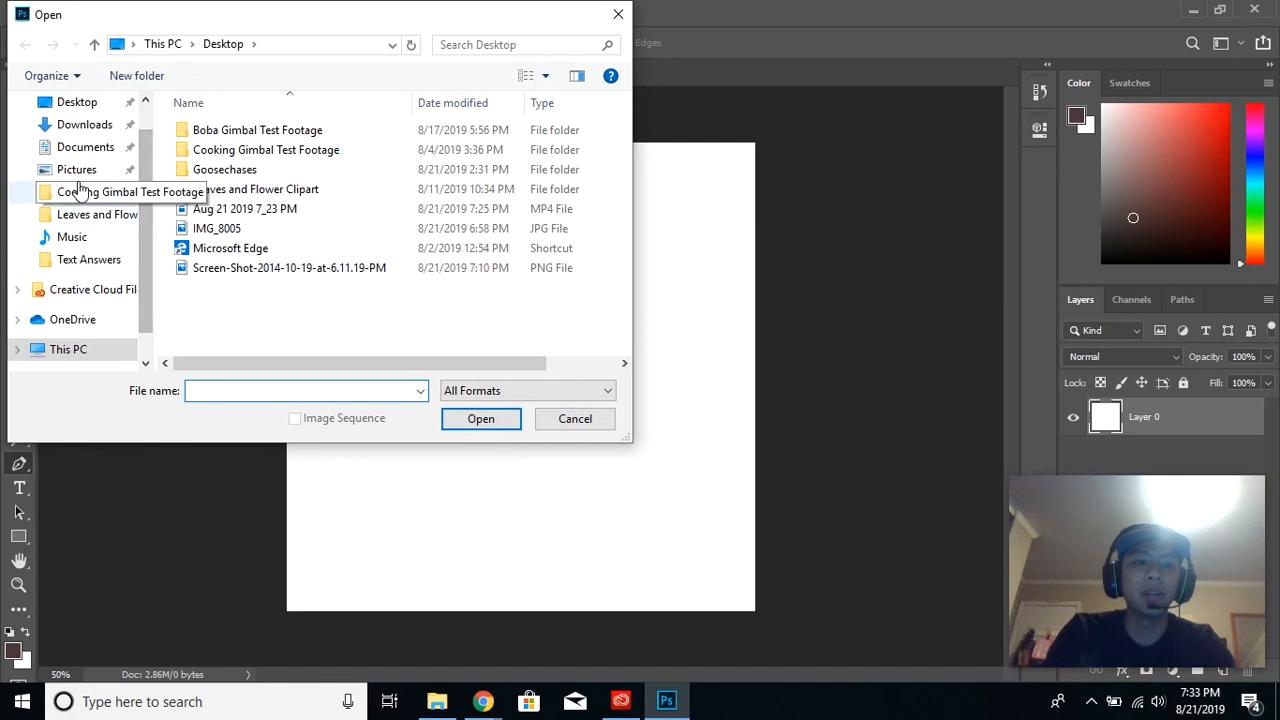
click(113, 128)
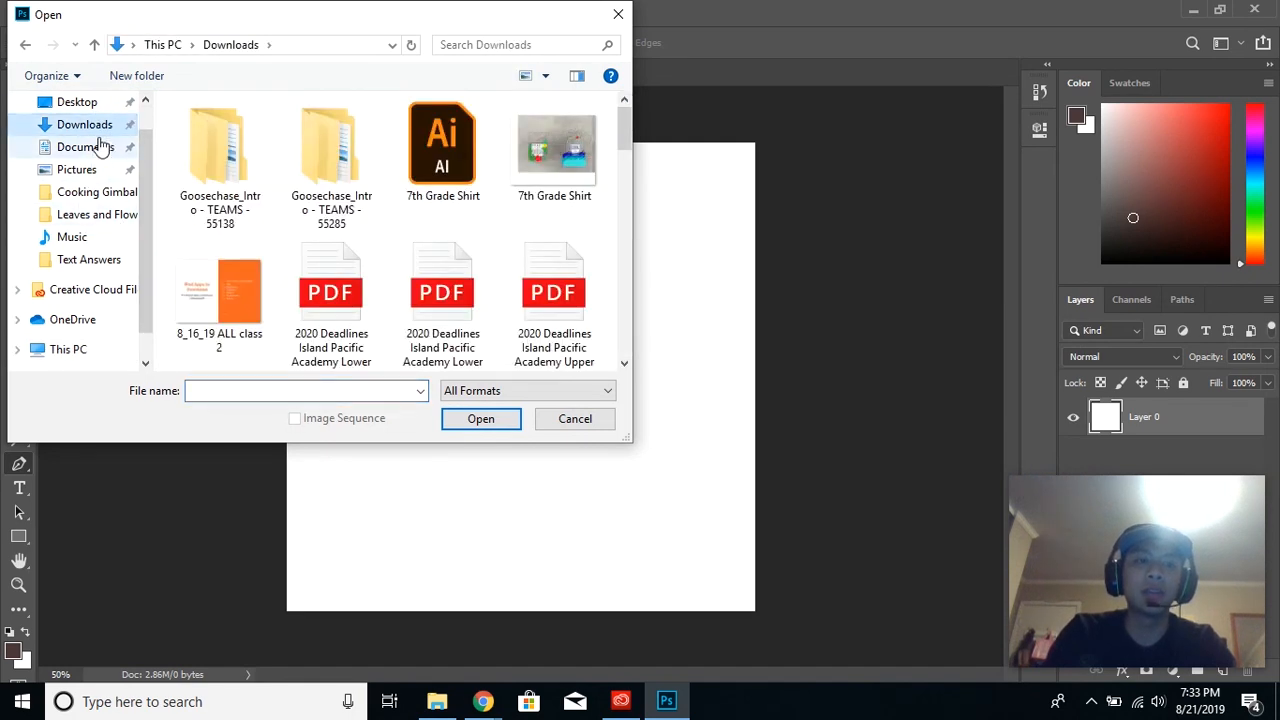
click(107, 105)
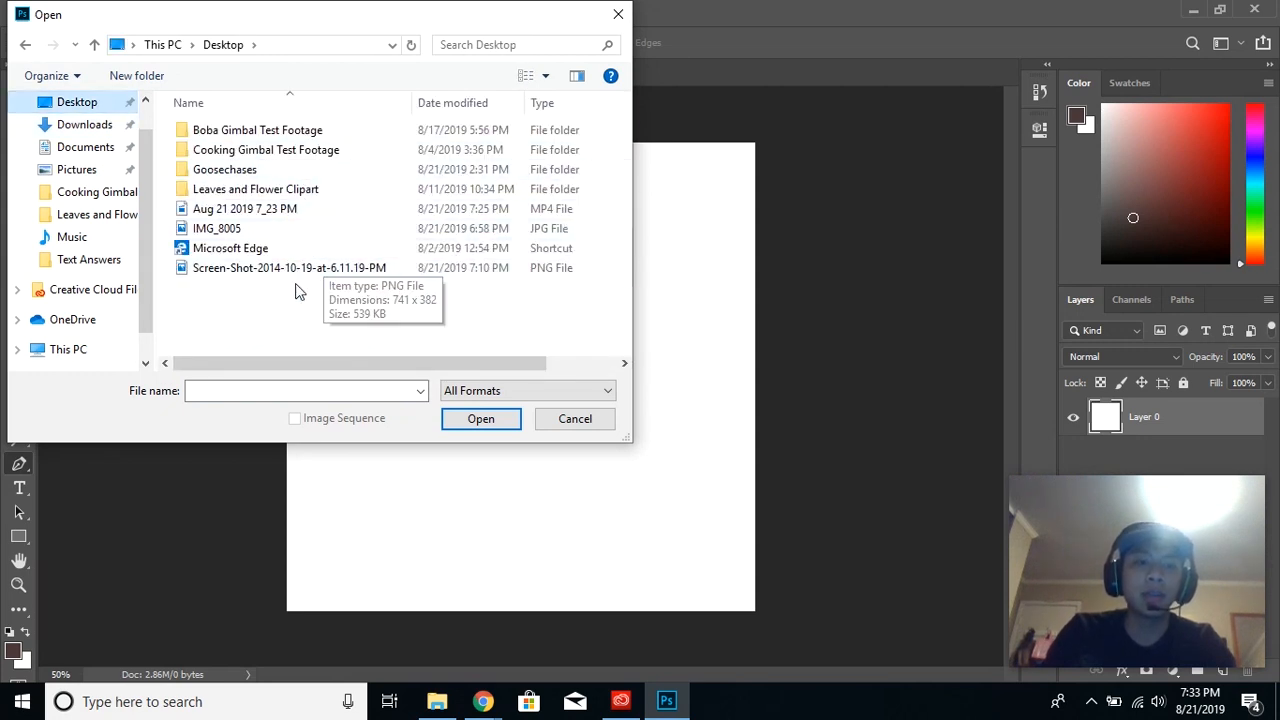
click(349, 236)
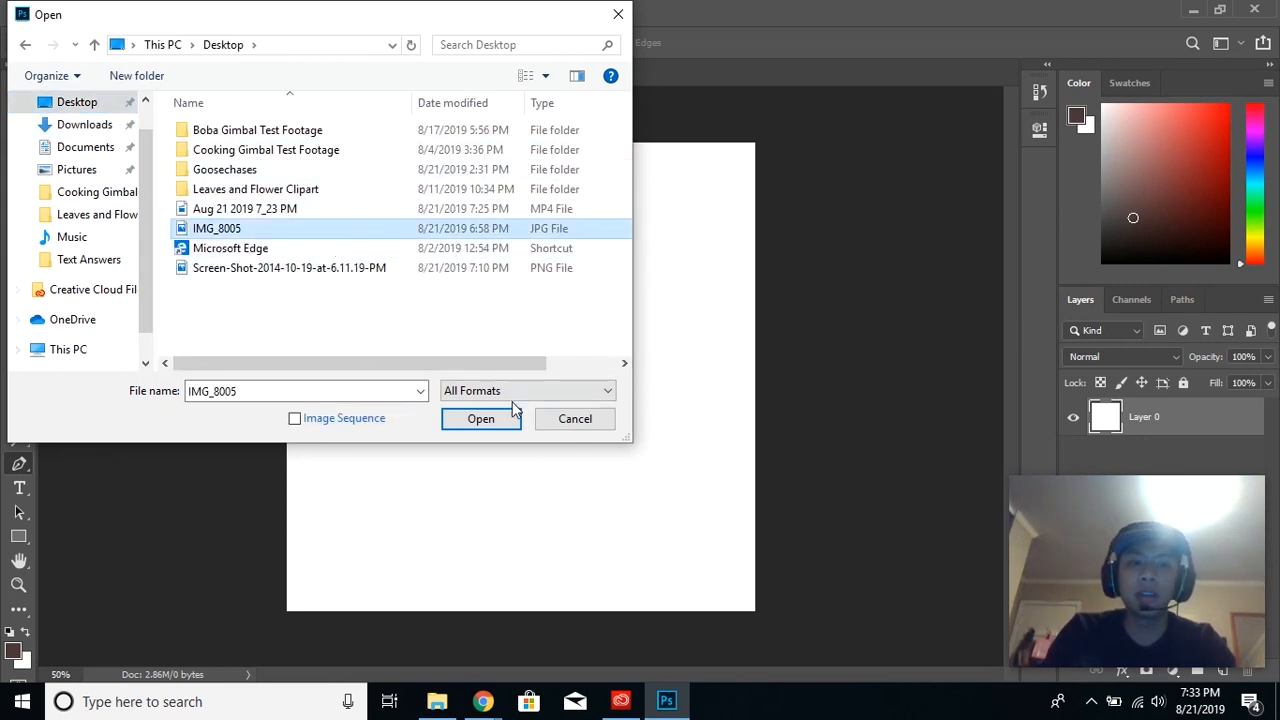
click(488, 424)
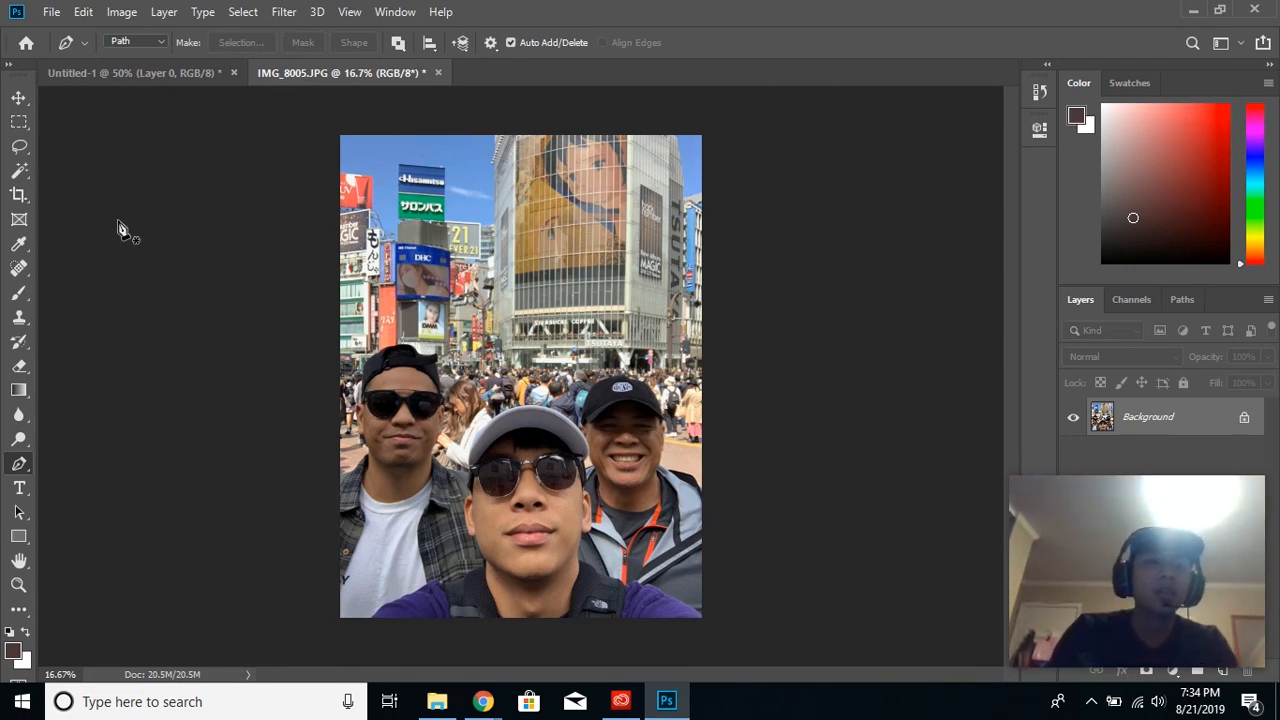
- Choose the standard Pen Tool and set its drawing mode to Path
click(163, 42)
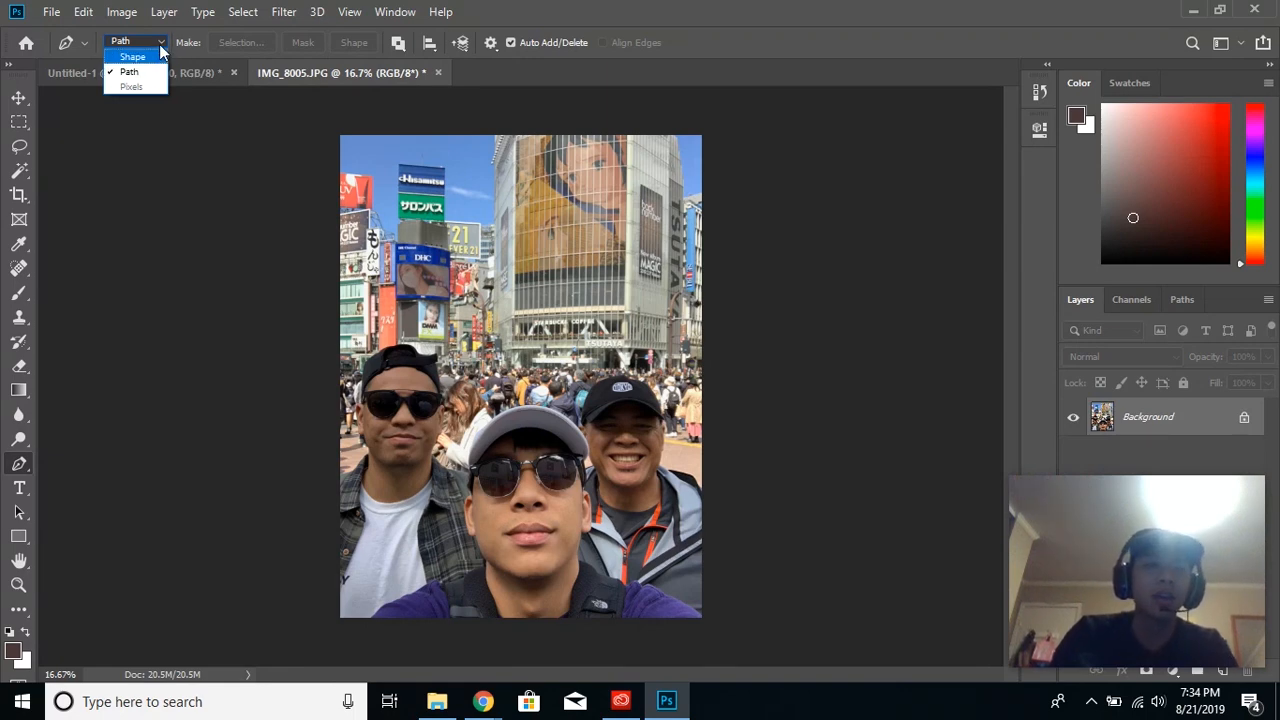
click(150, 72)
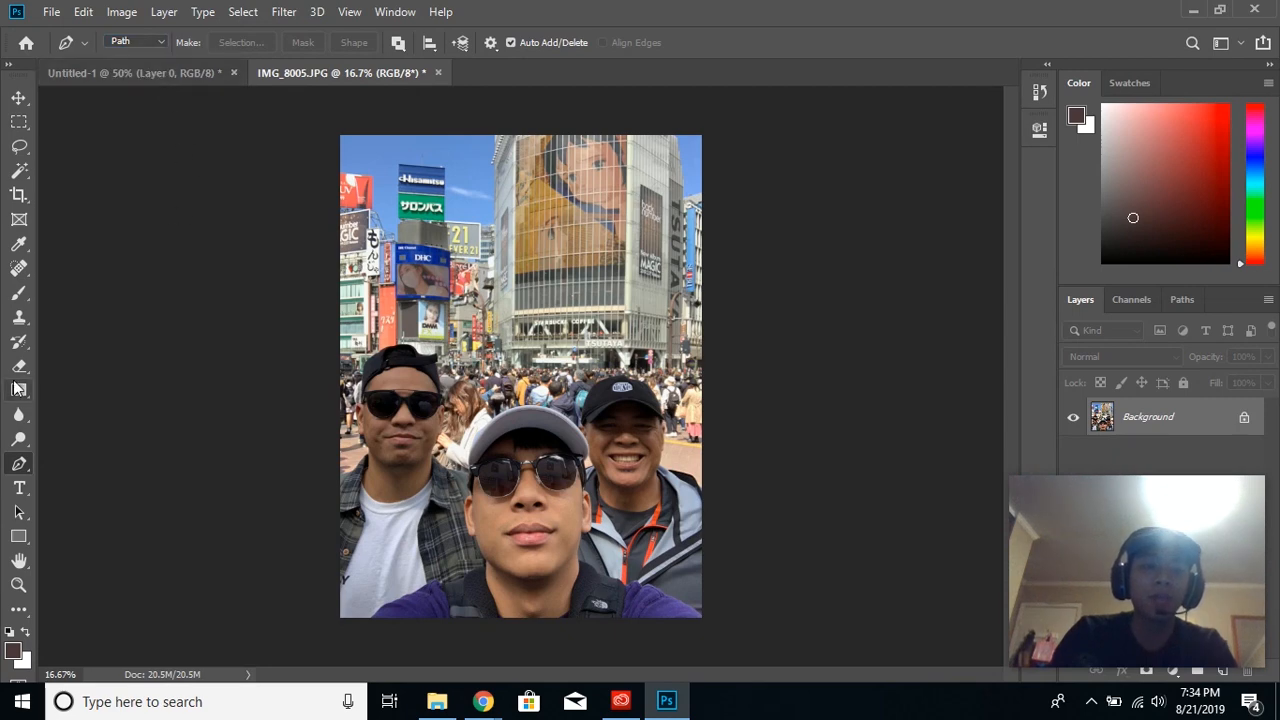
click(20, 466)
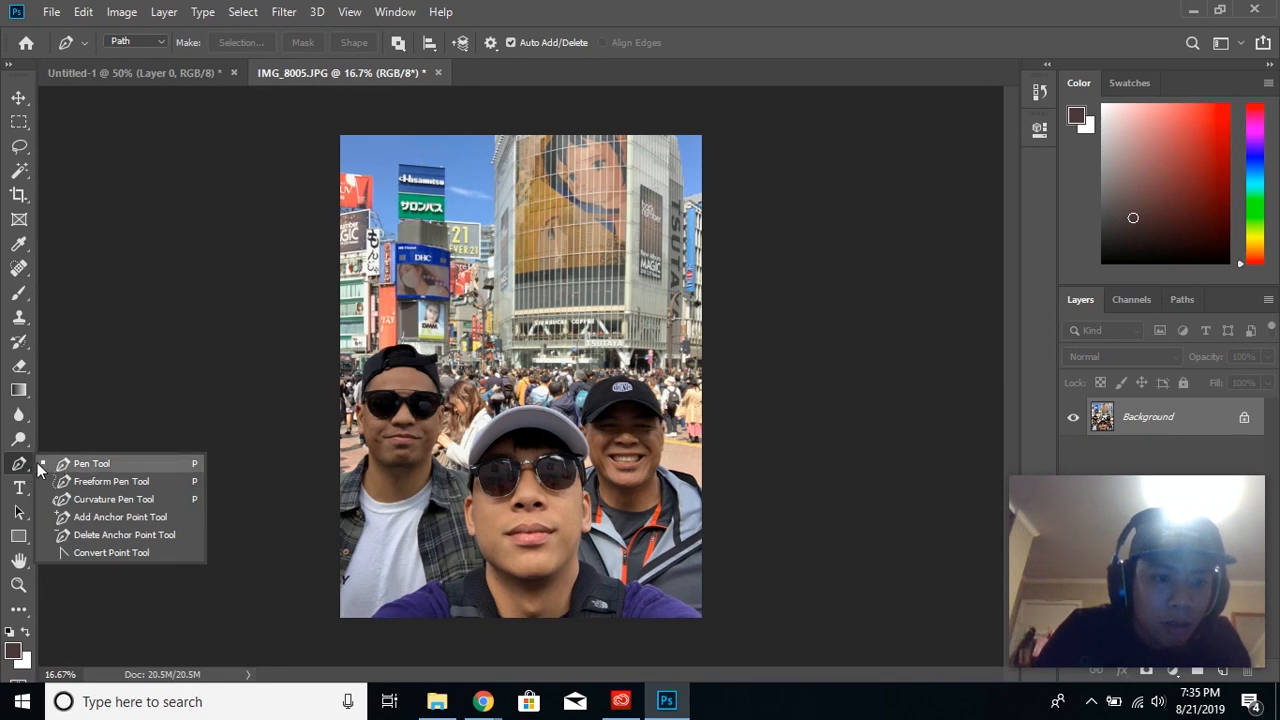
click(19, 467)
click(19, 466)
click(19, 466)
click(19, 466)
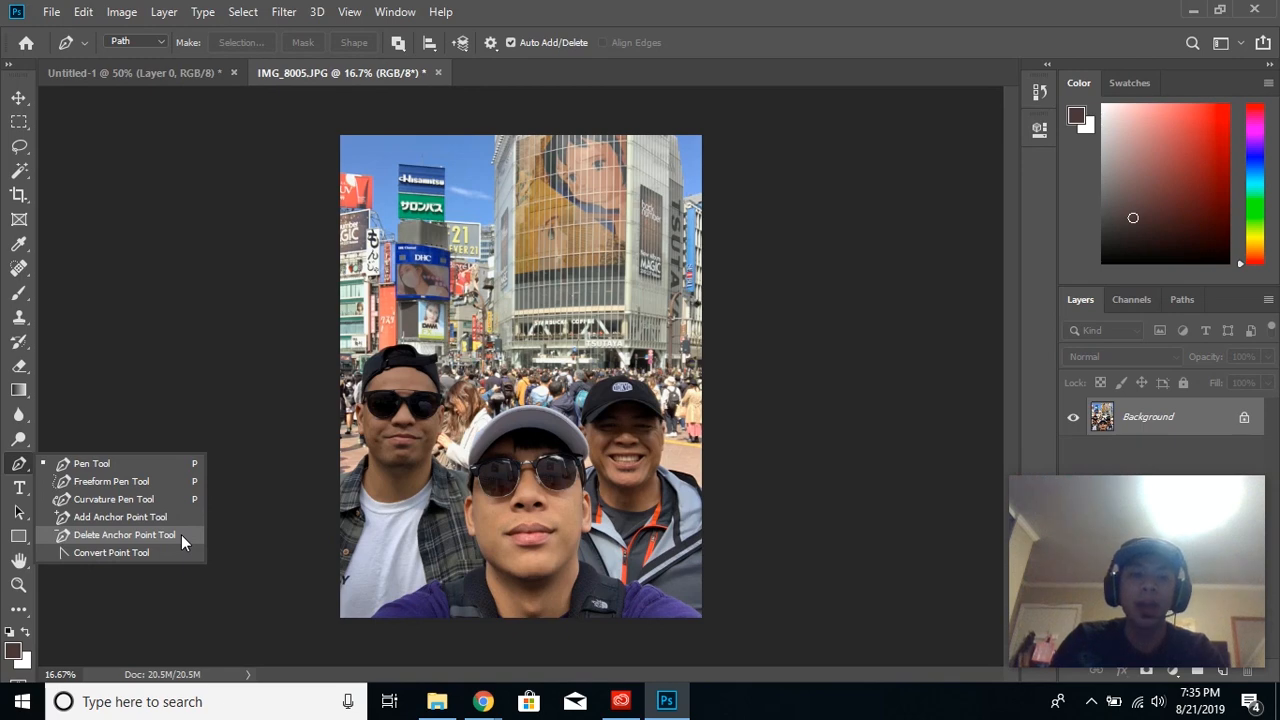
click(160, 465)
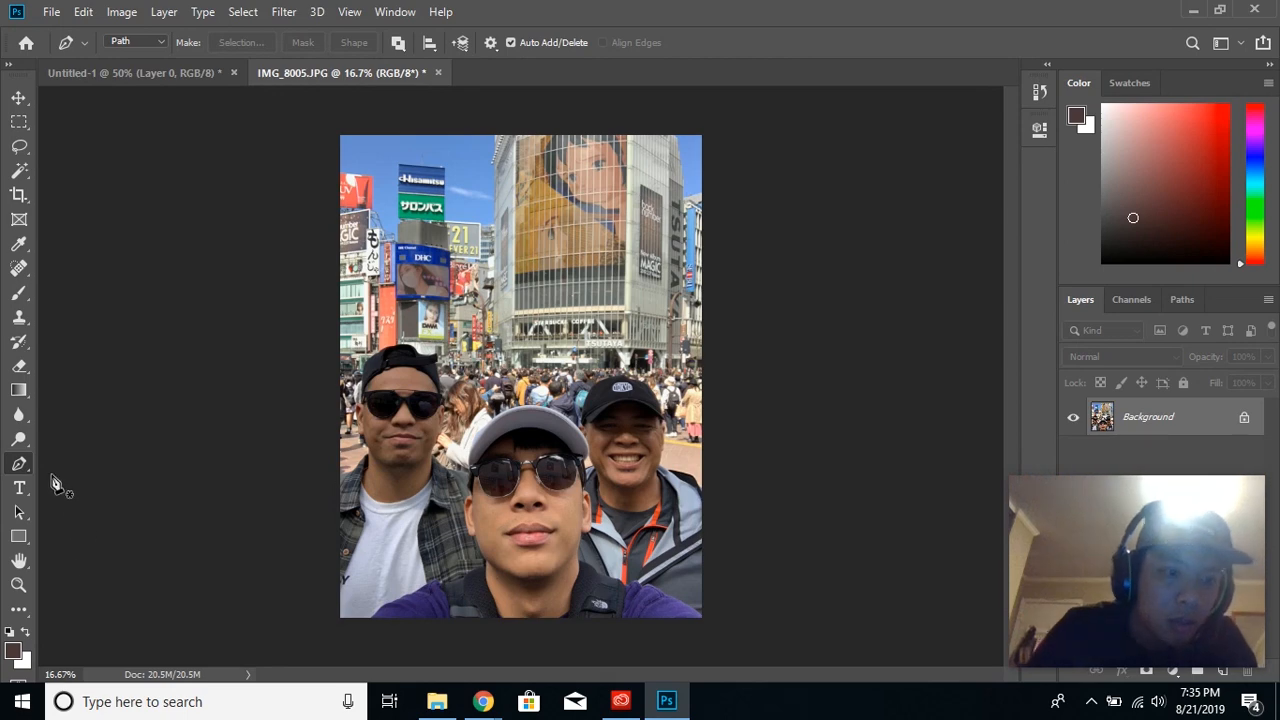
- Start a Pen Tool path at the photo's edge and trace the shoulder, neck and ear of the man in the plaid shirt
click(20, 587)
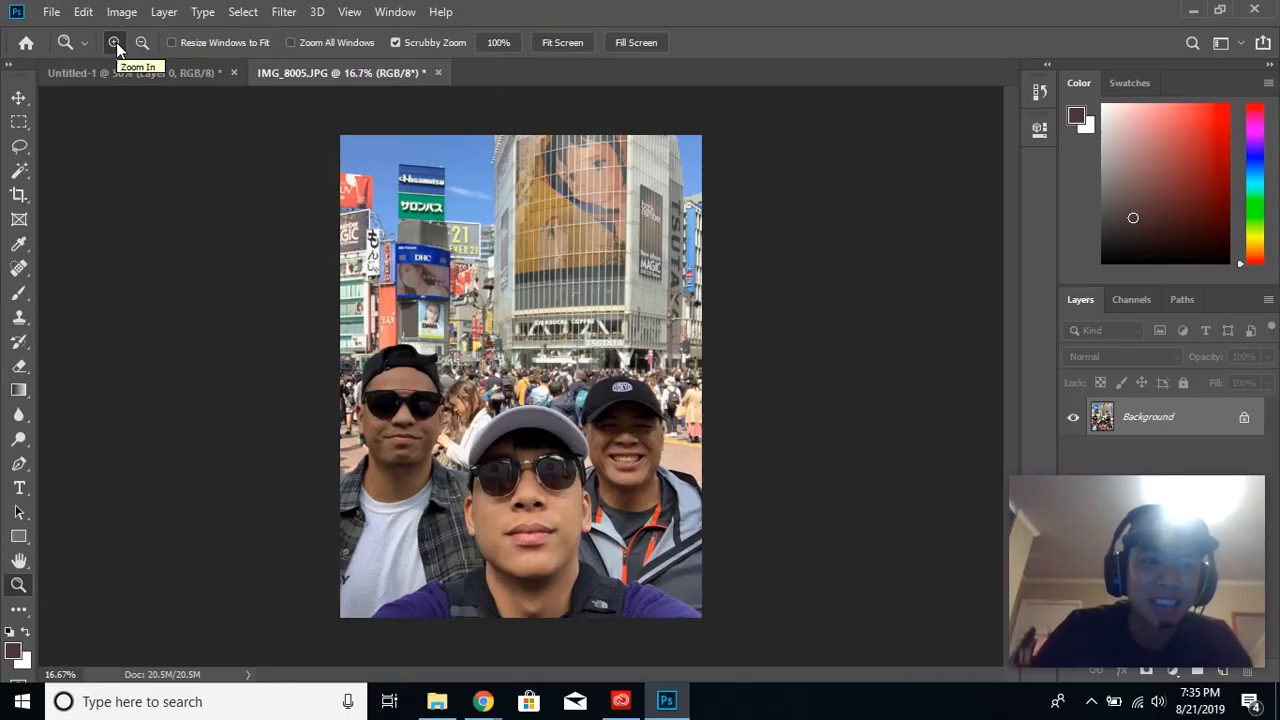
click(352, 508)
click(300, 485)
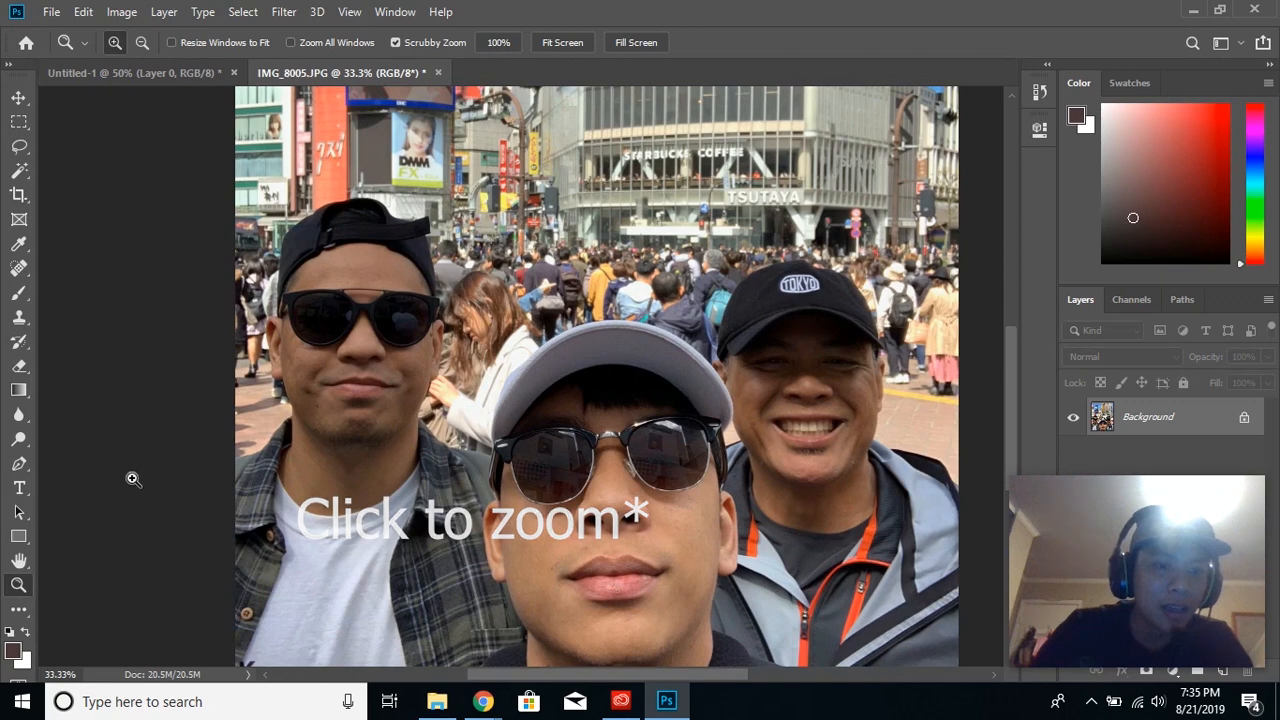
scroll(625, 459, down, 3)
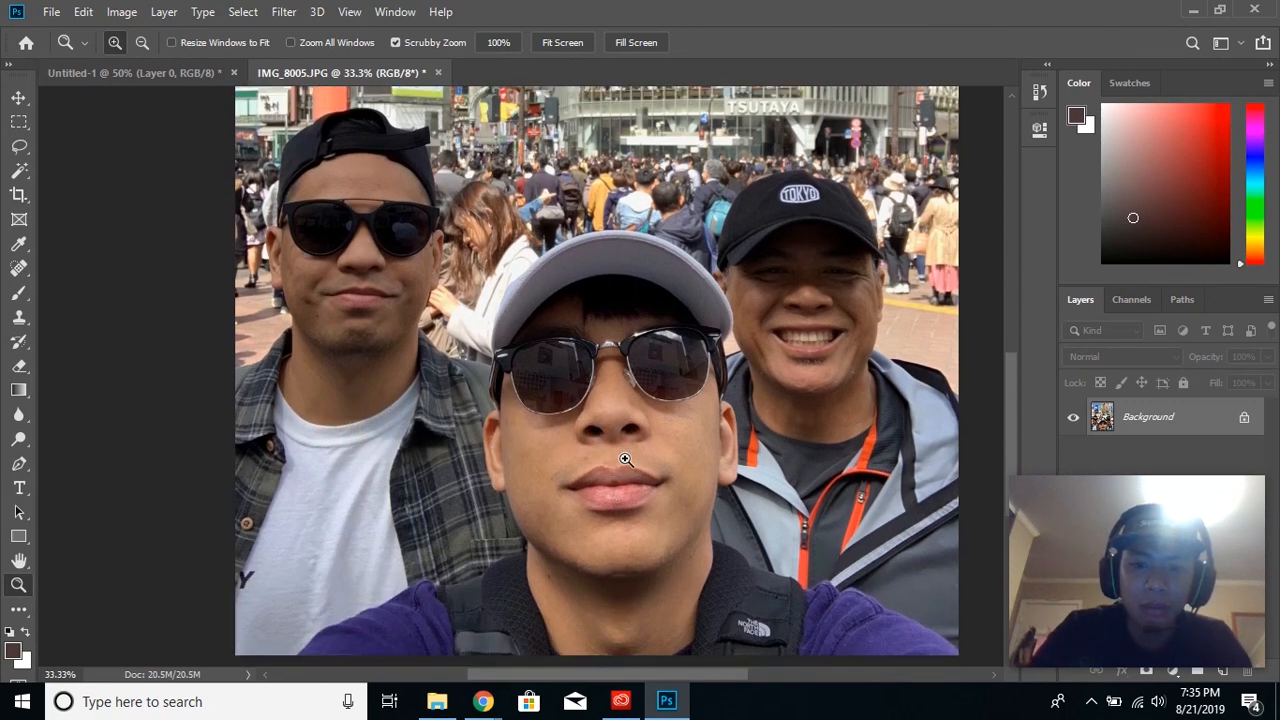
click(22, 466)
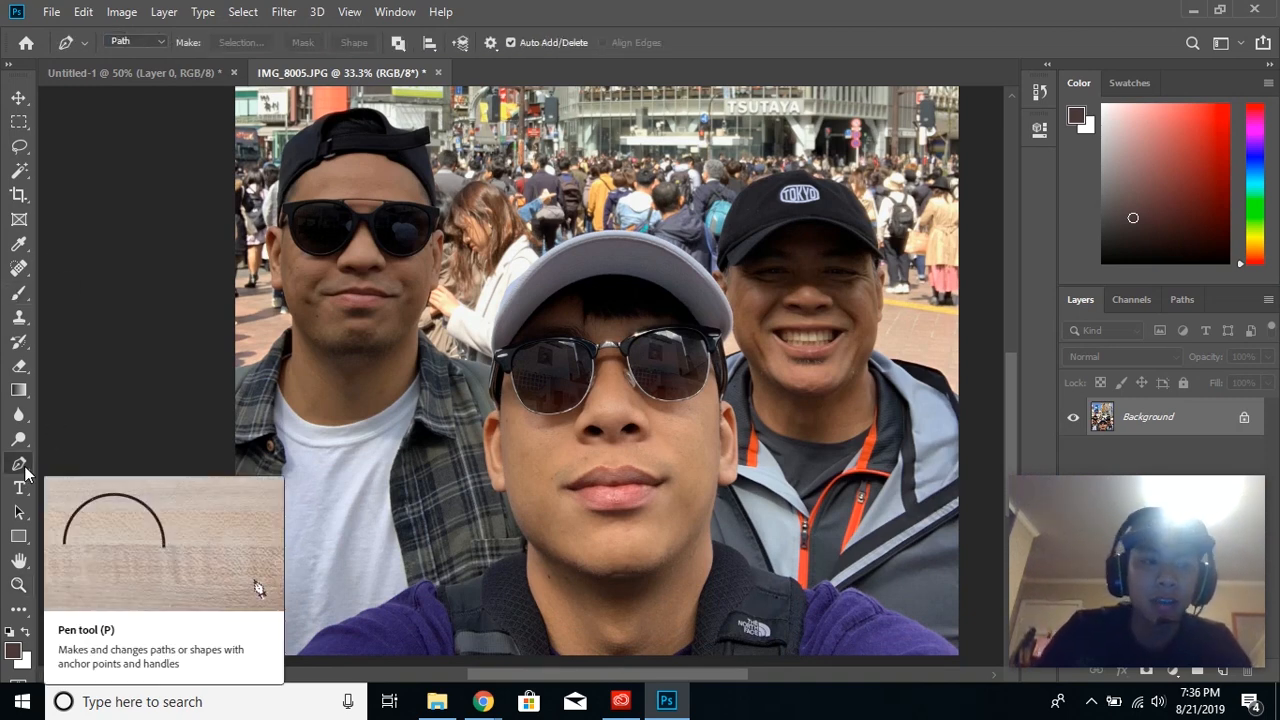
click(233, 367)
click(261, 362)
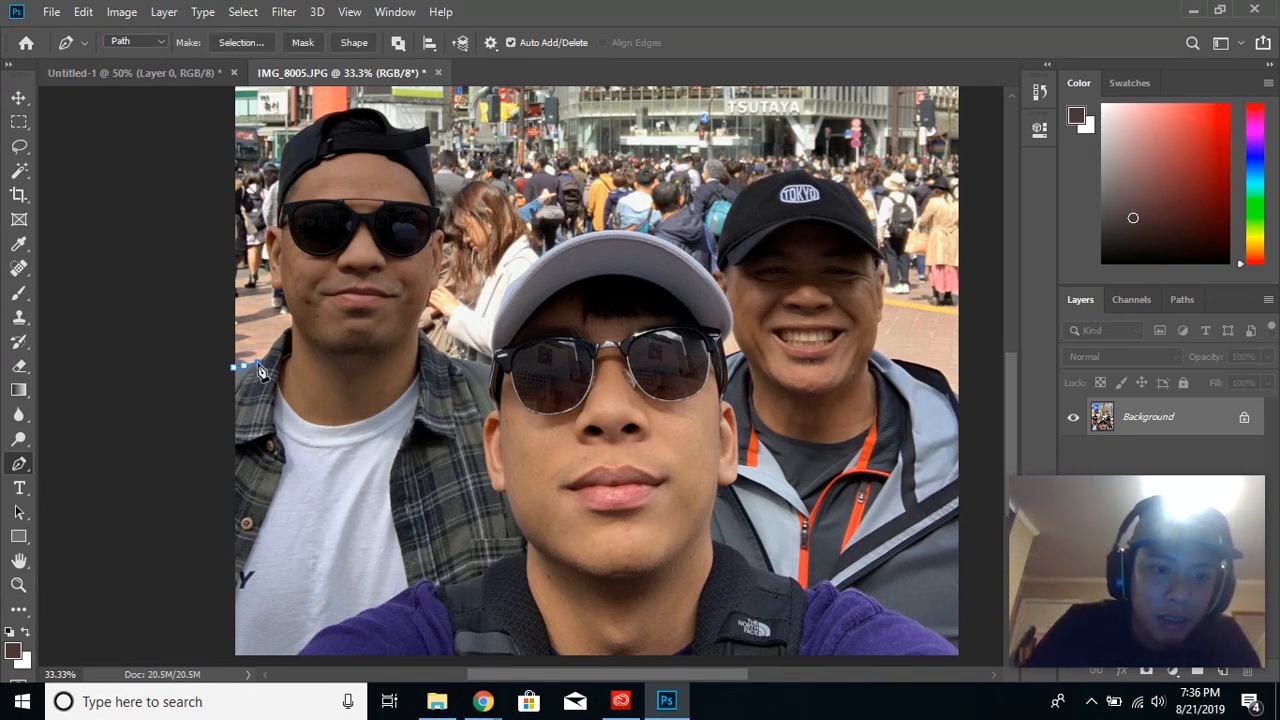
click(288, 328)
click(290, 312)
click(277, 285)
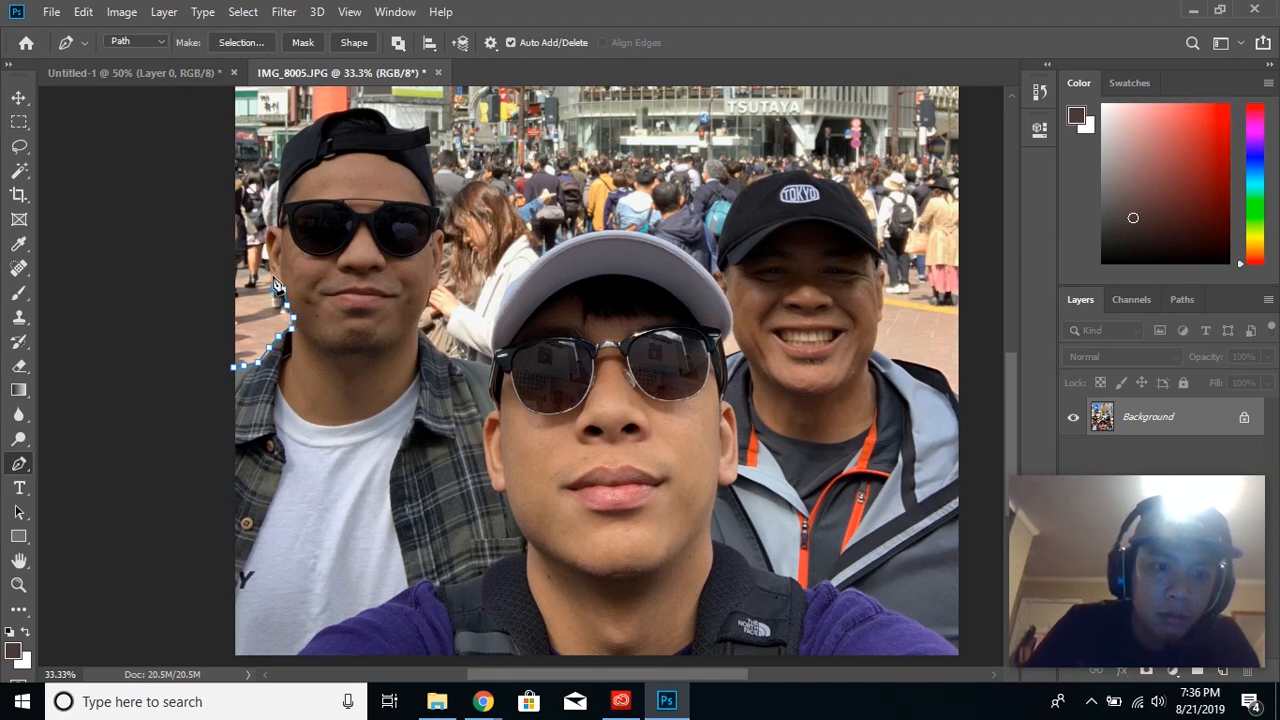
click(271, 262)
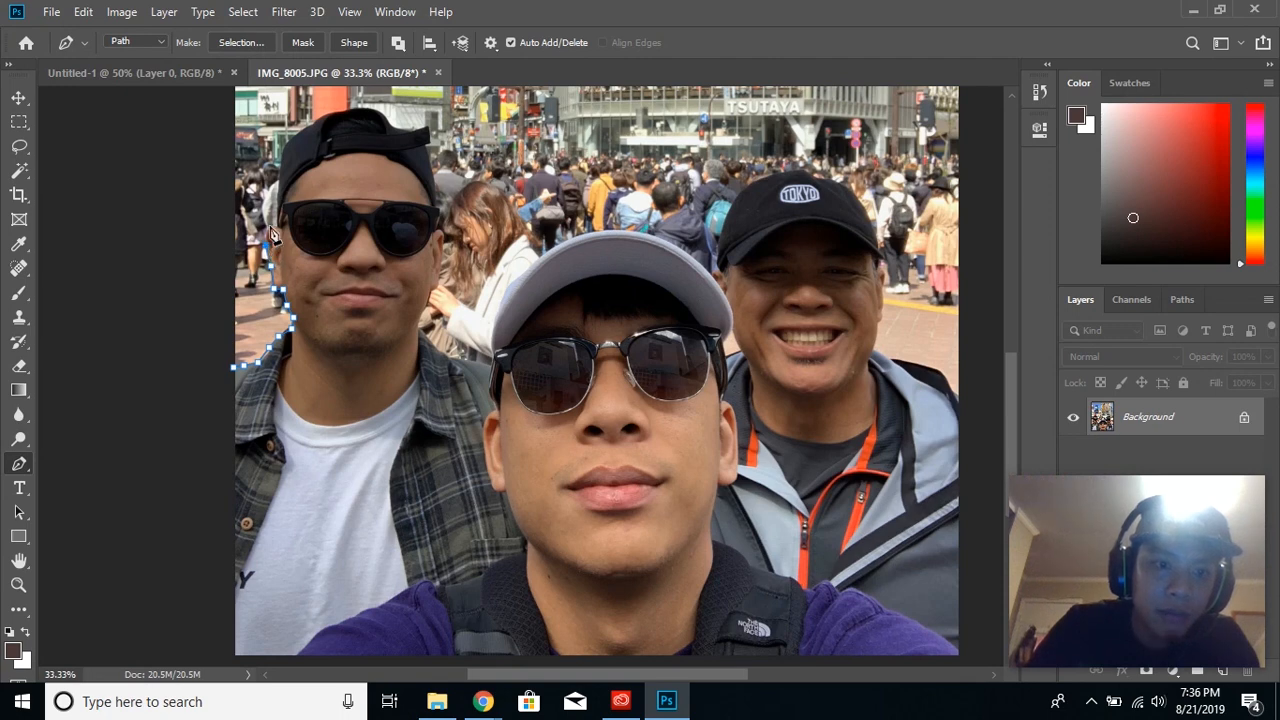
click(280, 226)
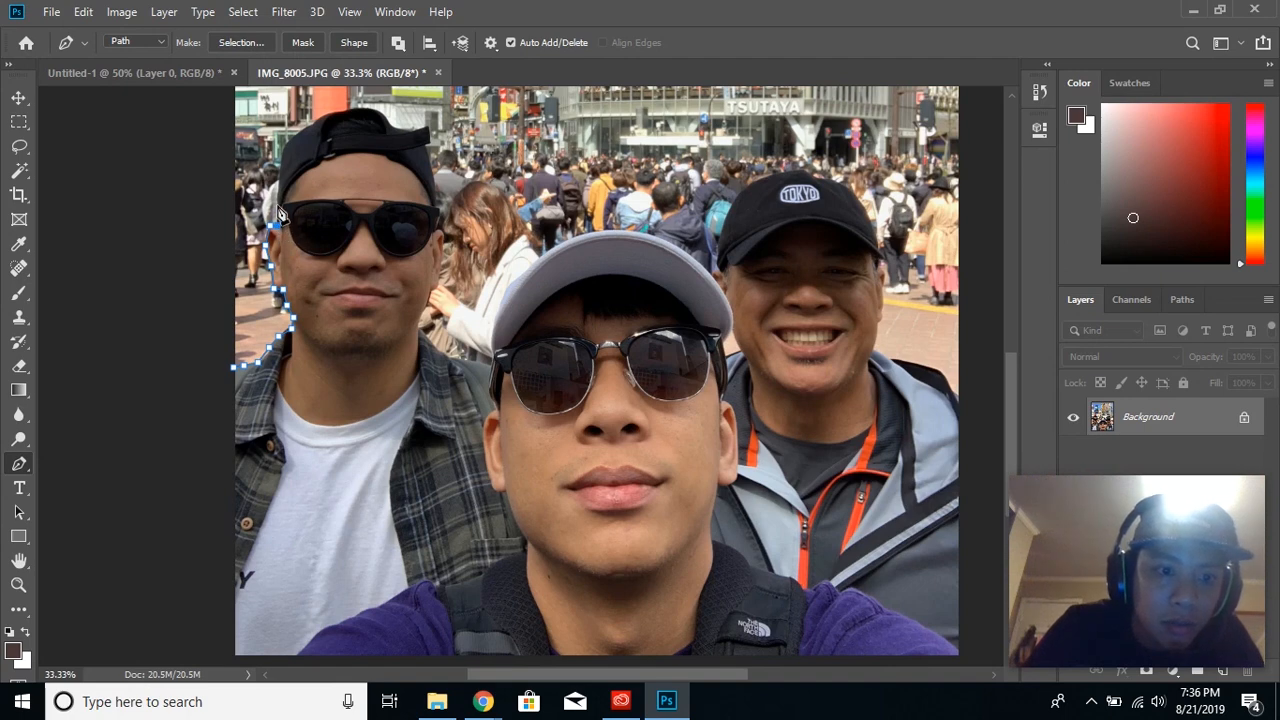
- Continue the path up and over the backwards black cap of the man in the plaid shirt
click(277, 182)
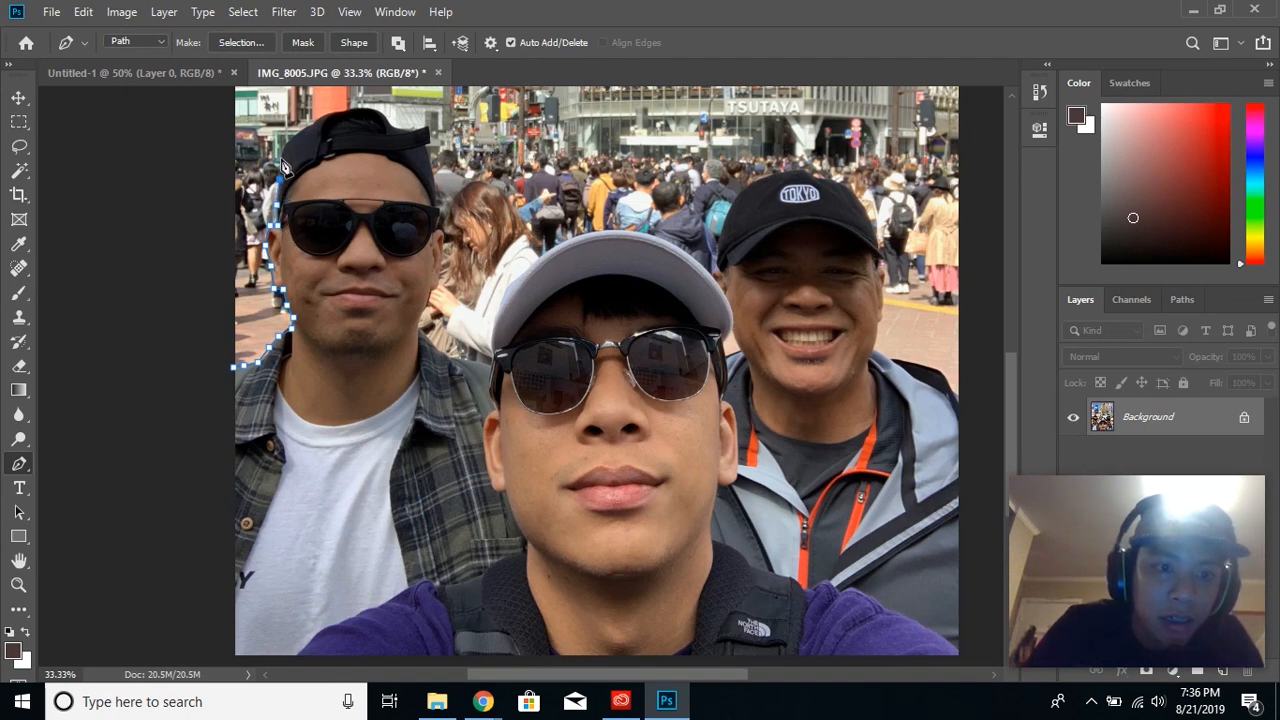
click(302, 129)
click(322, 118)
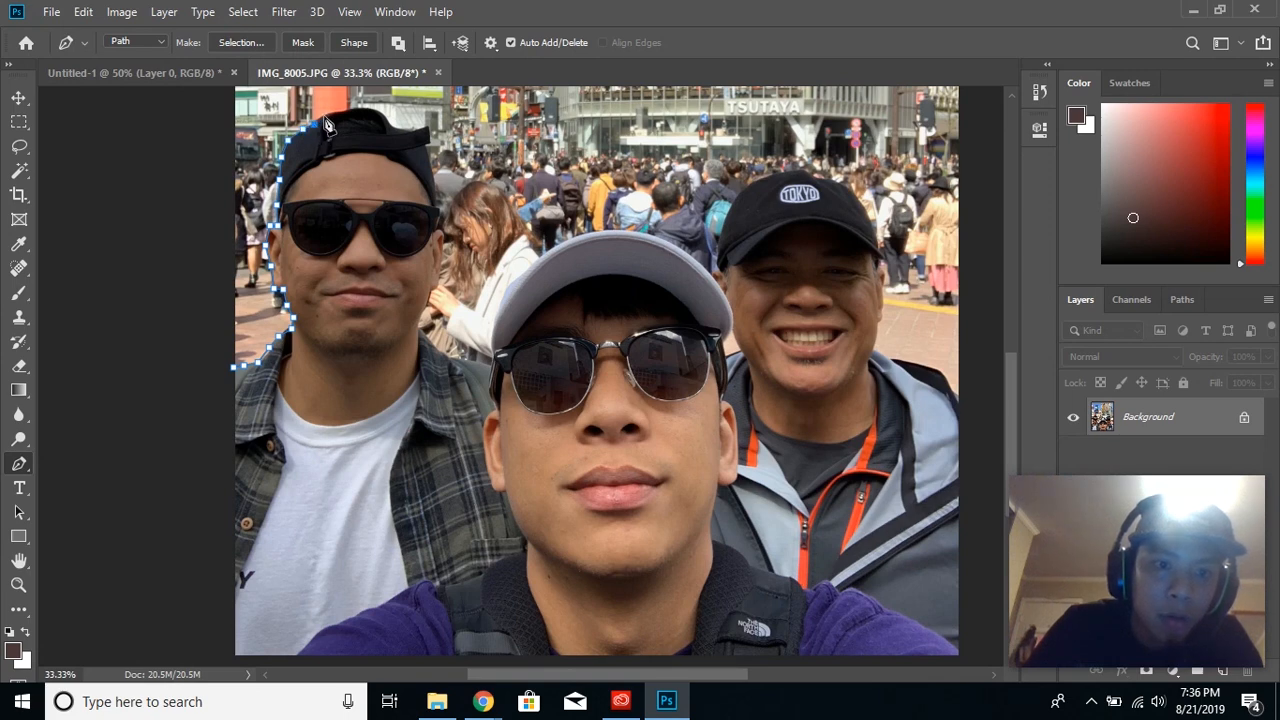
click(362, 107)
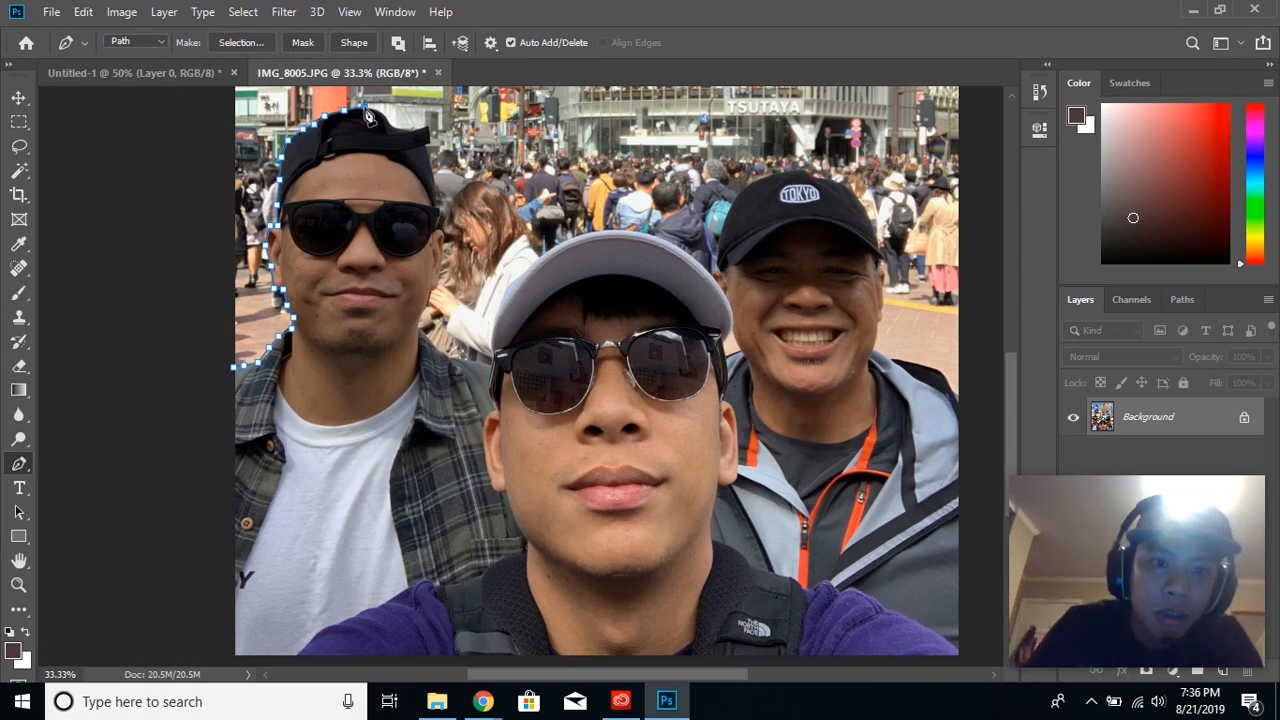
click(383, 113)
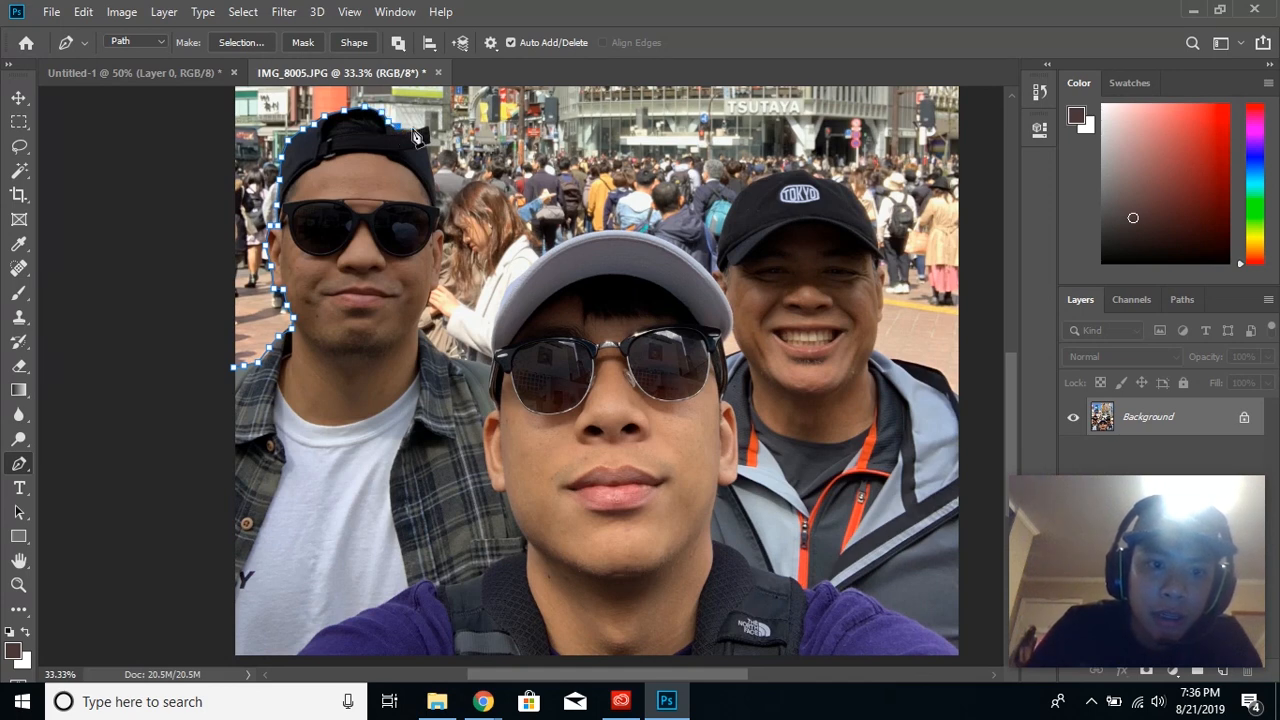
click(428, 126)
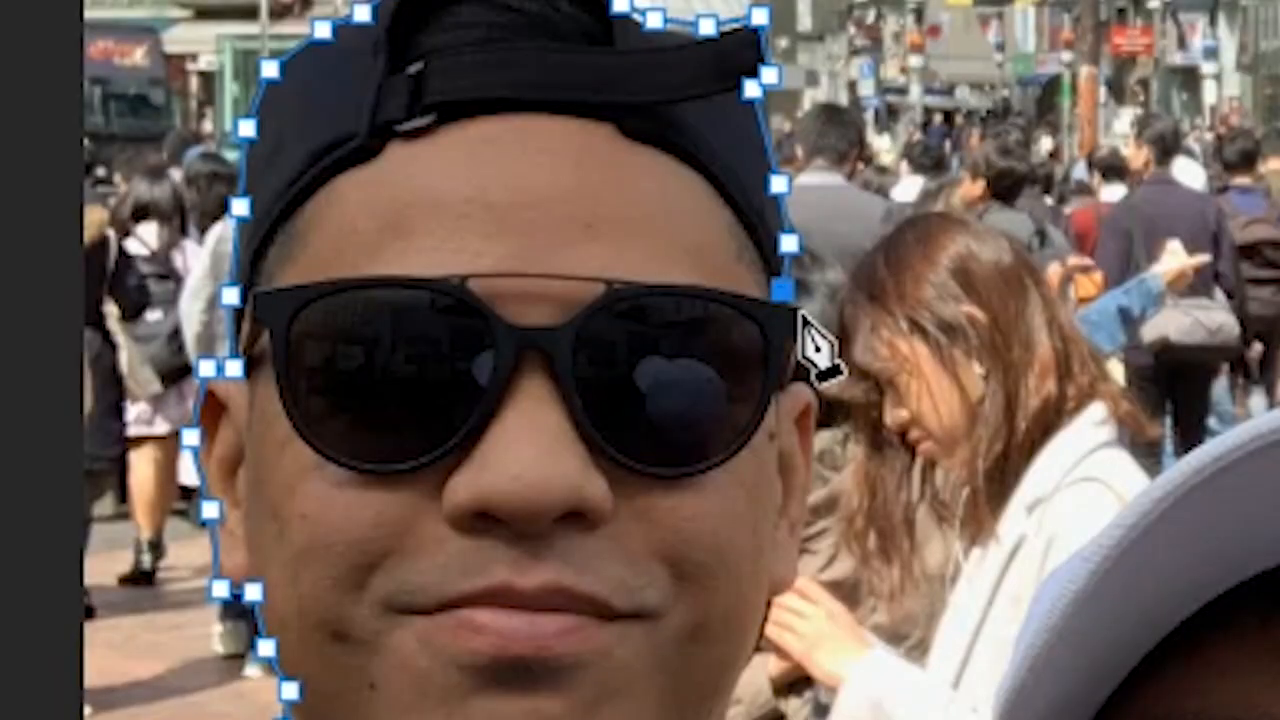
- Continue the path down his sunglasses, ear and neck, and on around the other two men to the photo's opposite edge
click(440, 208)
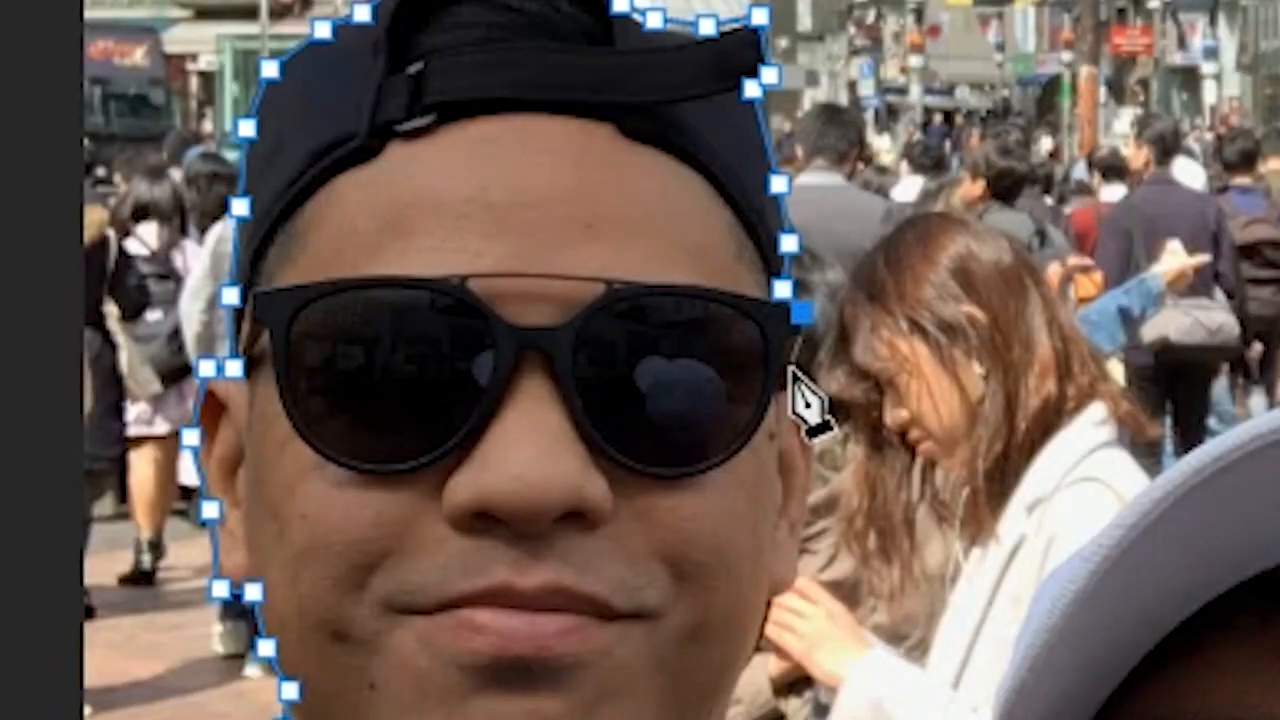
click(787, 380)
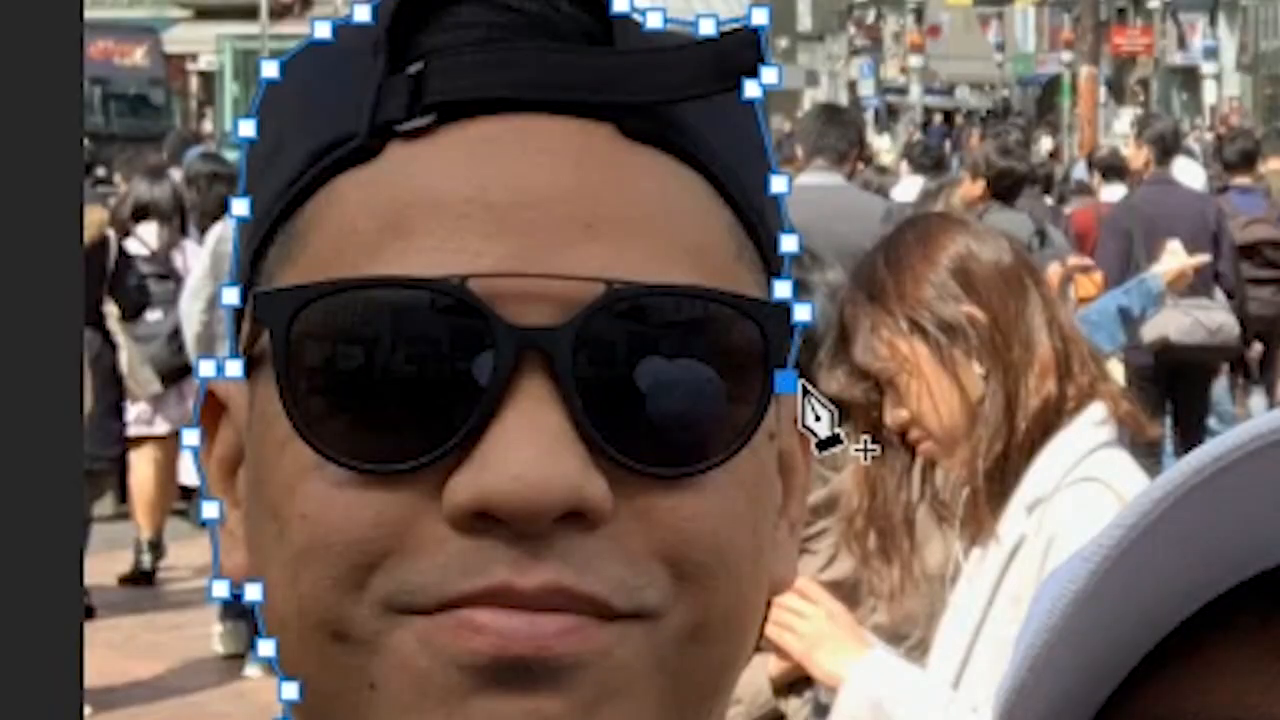
click(818, 437)
click(808, 518)
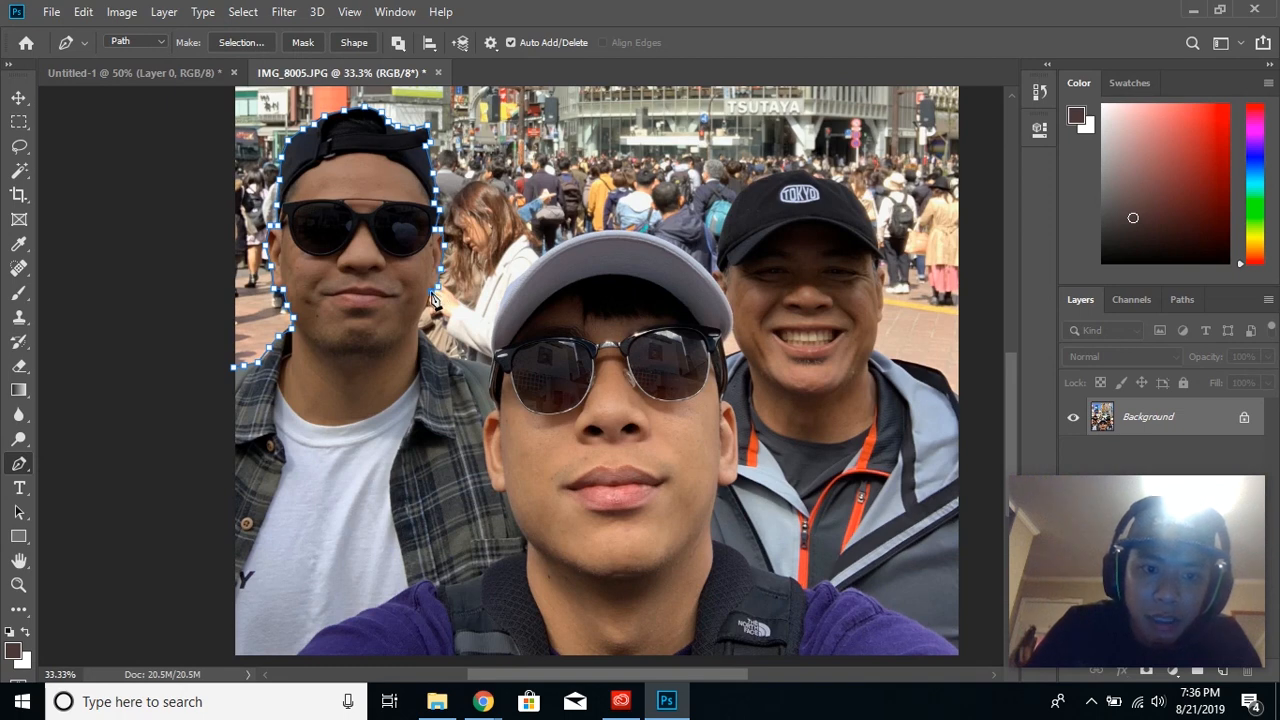
click(430, 304)
click(425, 322)
click(420, 326)
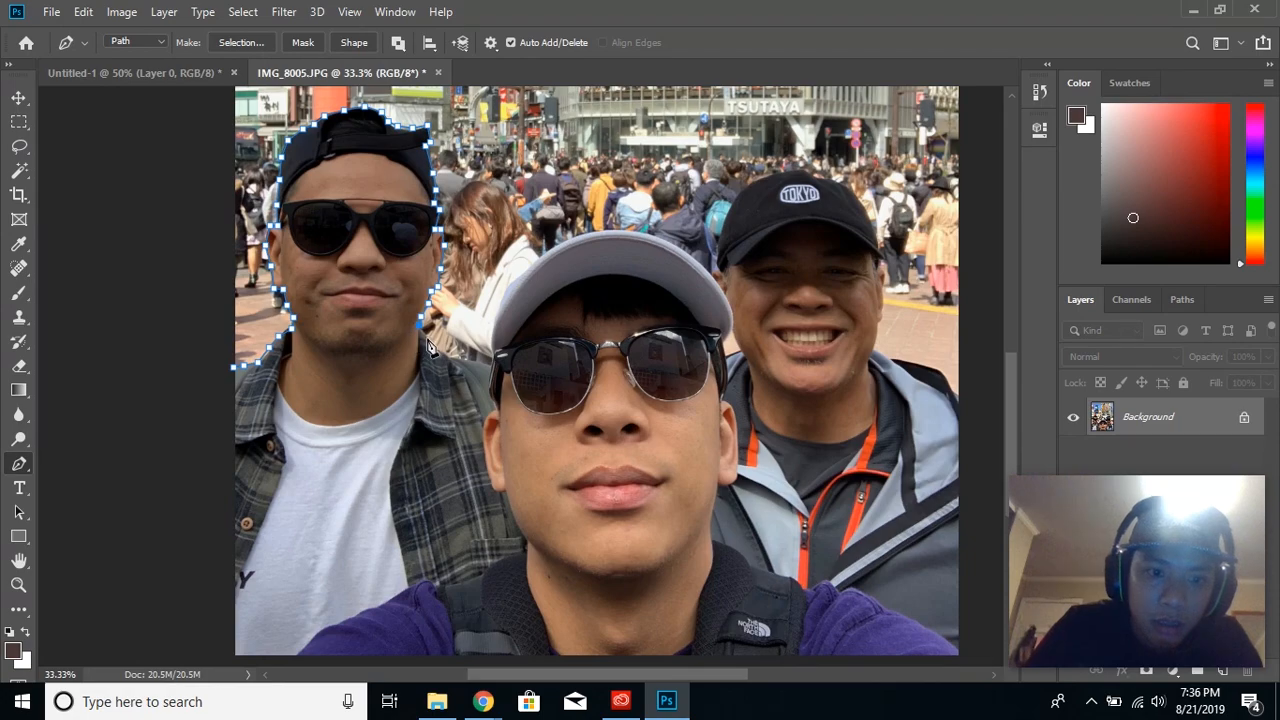
click(430, 342)
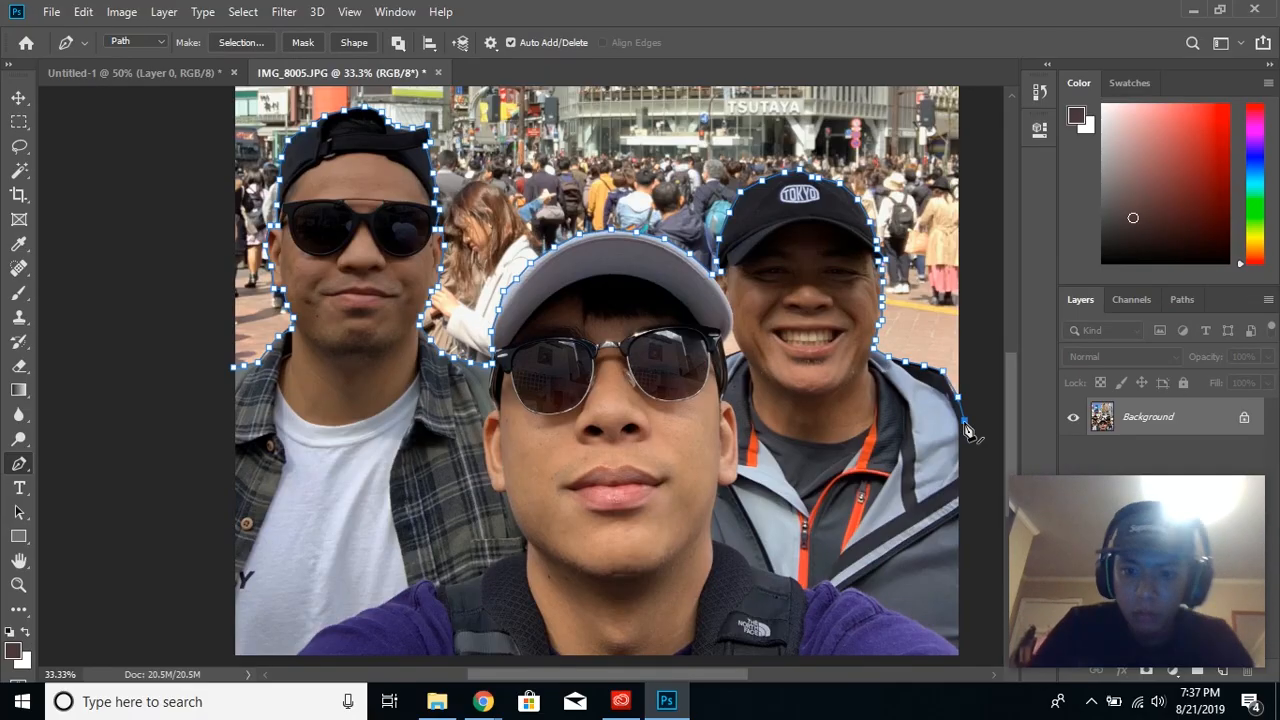
- Run the path outside the canvas around the photo's lower part and close it at the first anchor point
scroll(940, 400, down, 2)
click(975, 480)
click(966, 588)
click(916, 622)
click(583, 617)
click(261, 617)
click(194, 576)
click(197, 497)
click(208, 314)
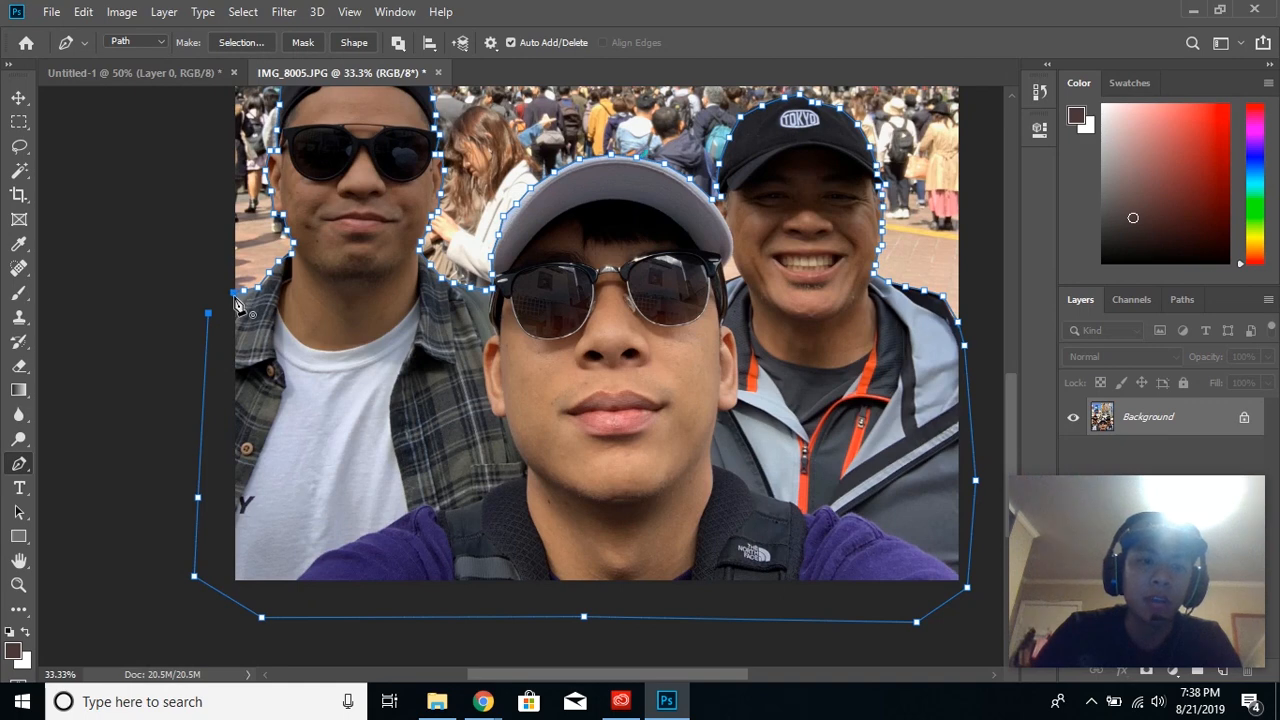
click(236, 301)
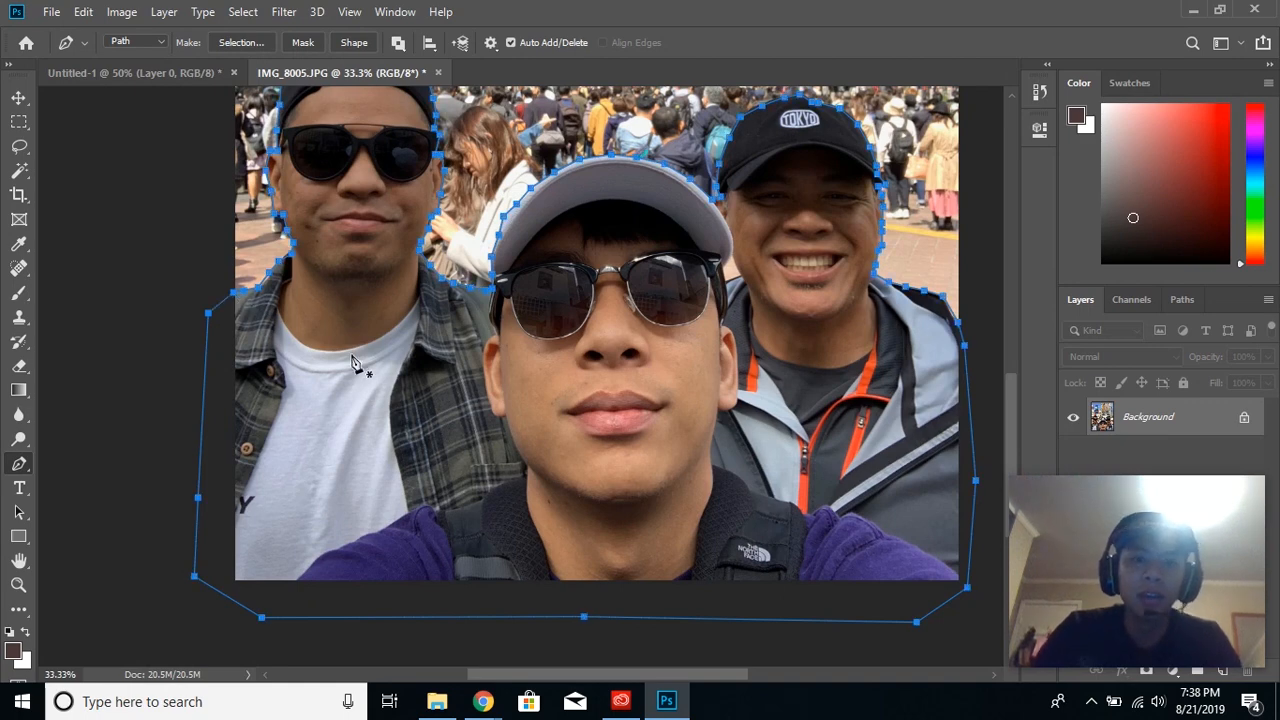
- Load the Work Path around the three men as a selection
scroll(350, 385, up, 3)
scroll(350, 385, down, 1)
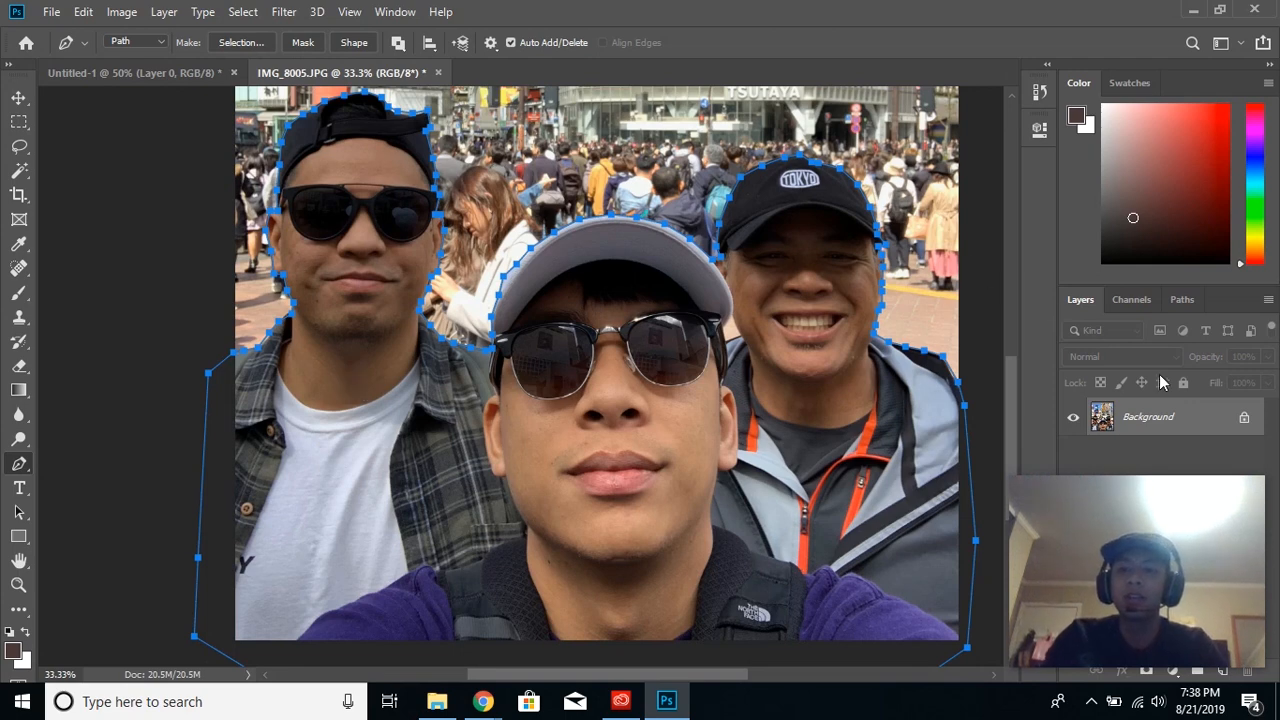
mouse_move(1184, 531)
drag(1184, 530, 223, 507)
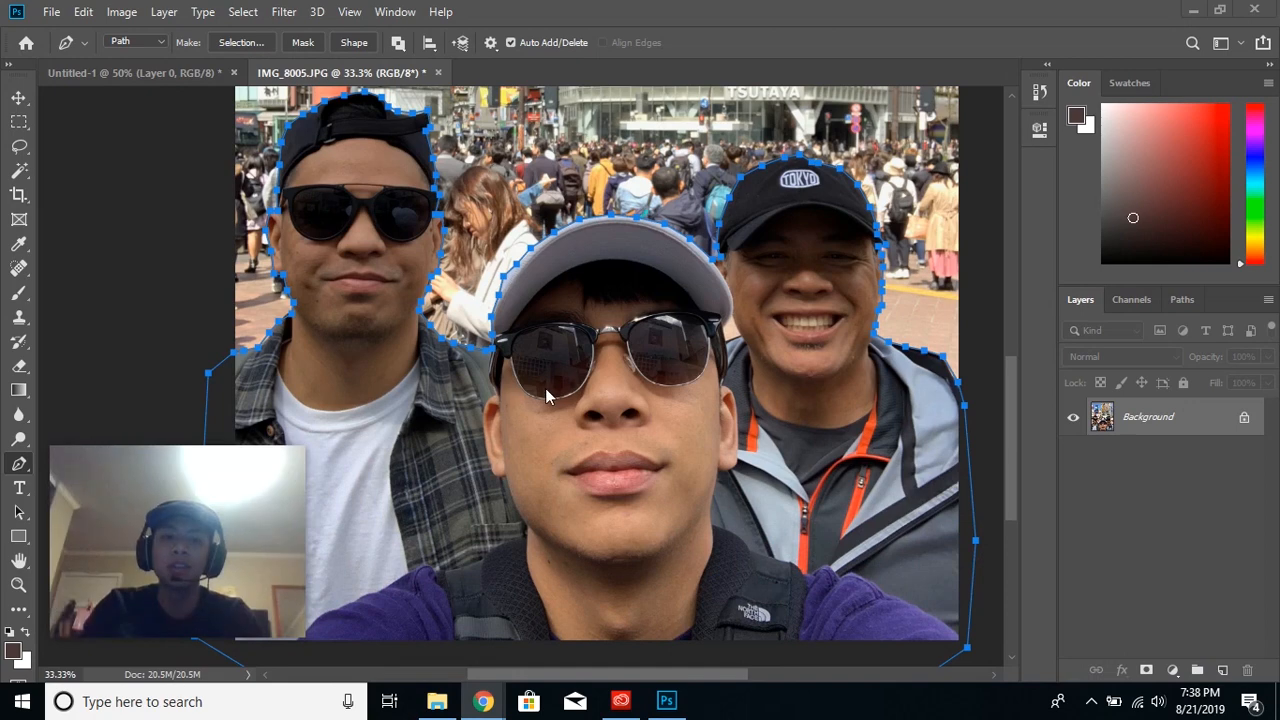
click(1184, 301)
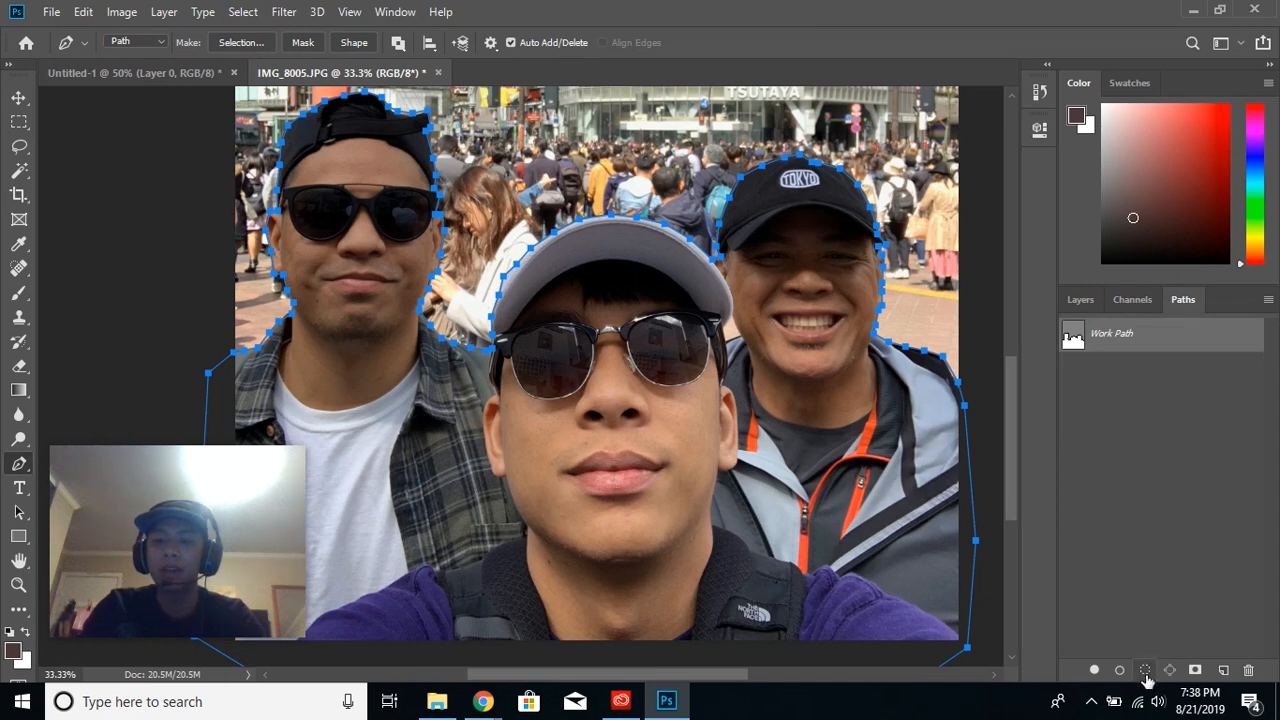
click(1079, 298)
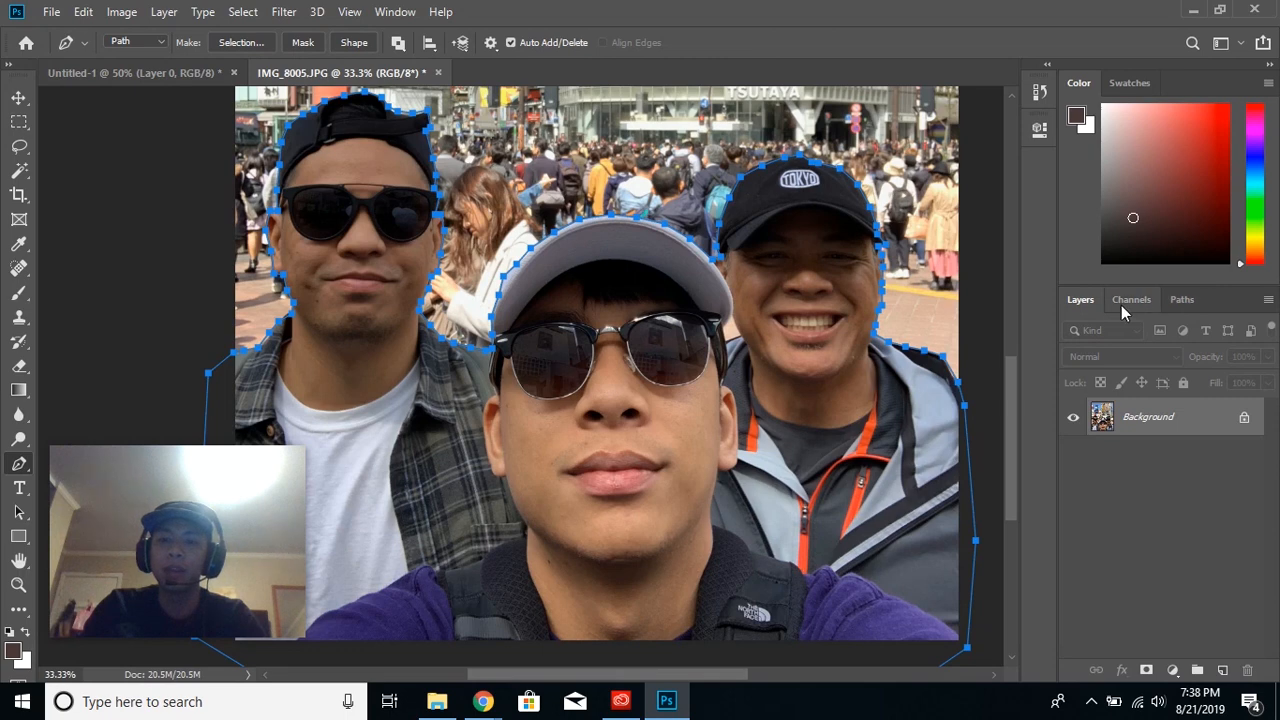
click(1167, 306)
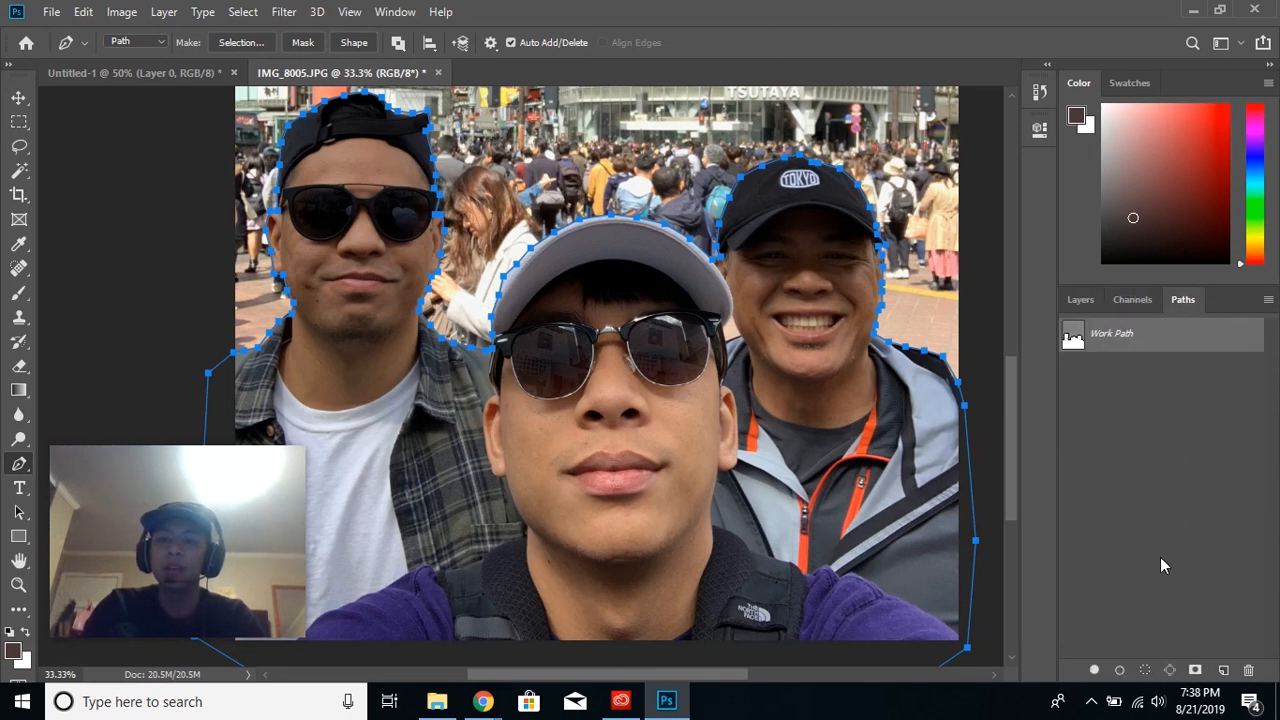
click(1145, 670)
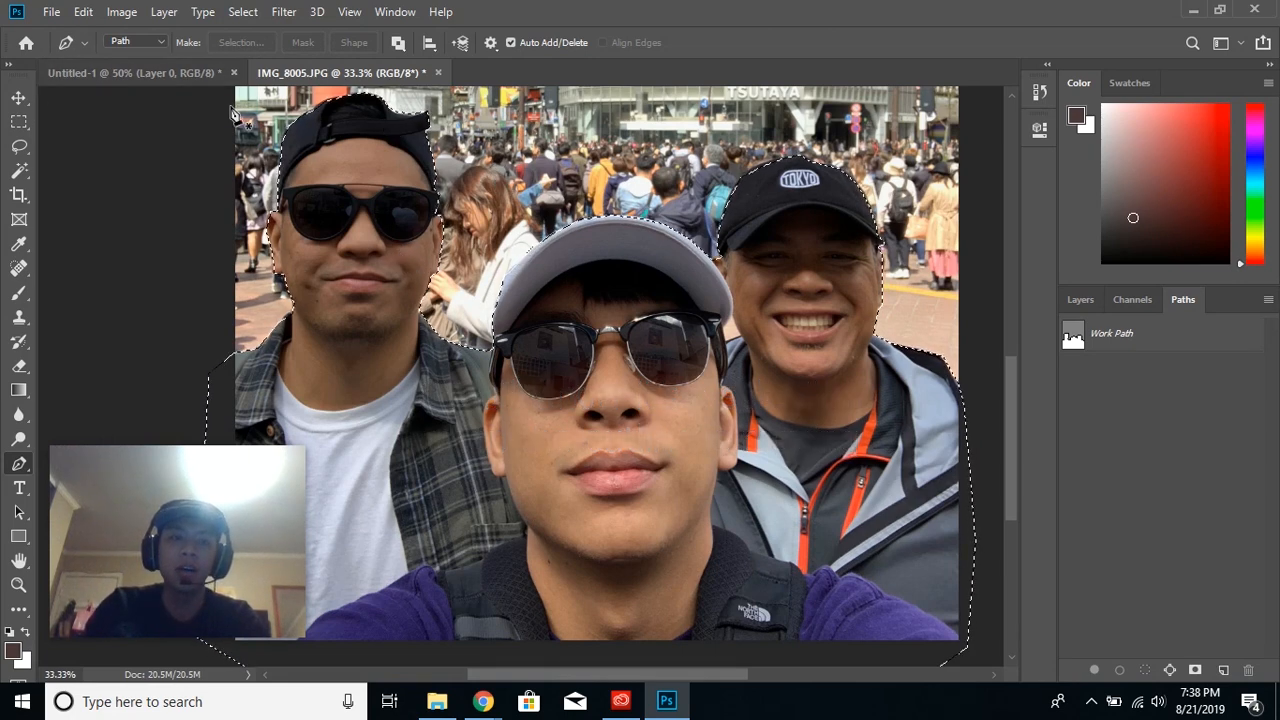
- Float the IMG_8005 photo's window, copy the selected men into Untitled-1 with the Move Tool, and dock the photo again
click(166, 65)
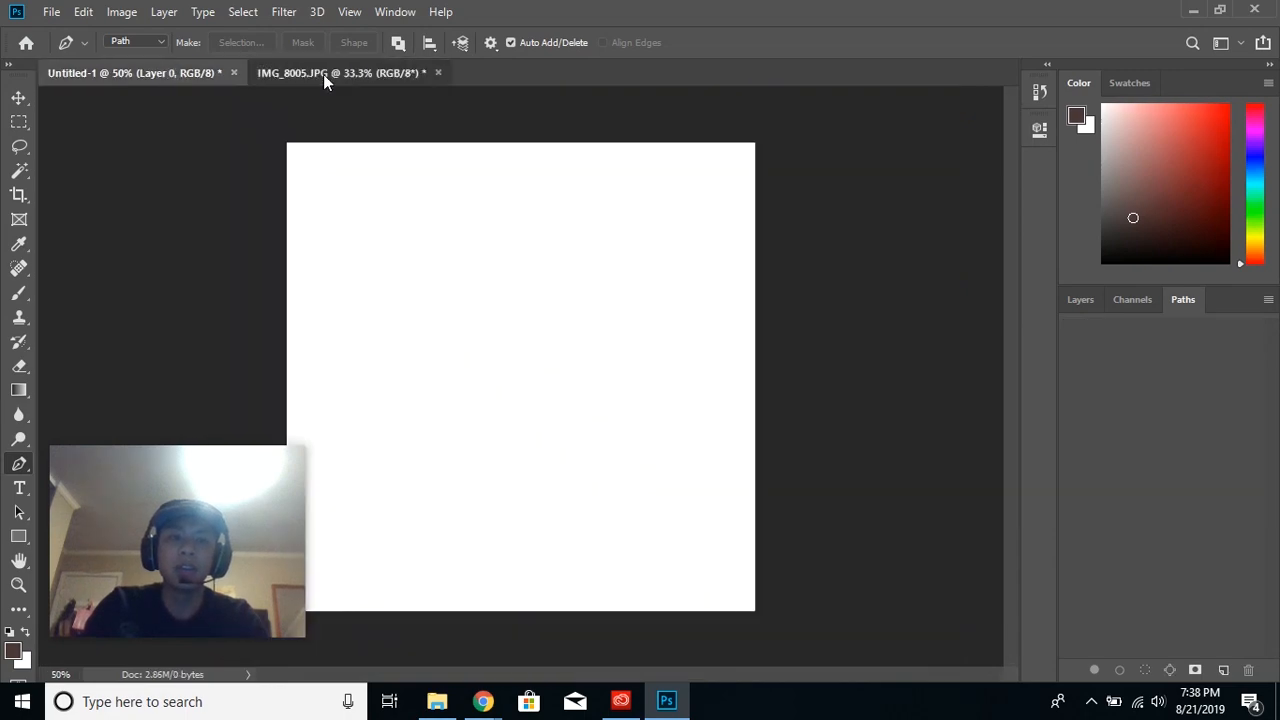
click(323, 74)
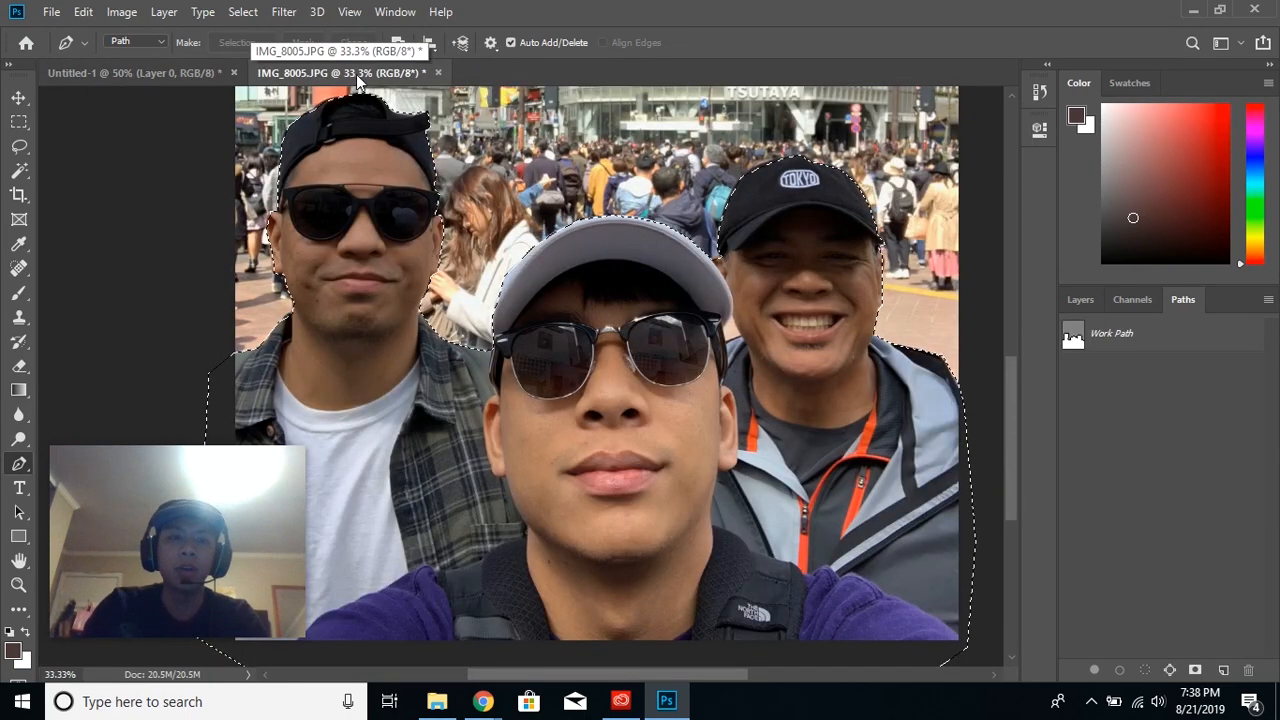
drag(340, 72, 641, 116)
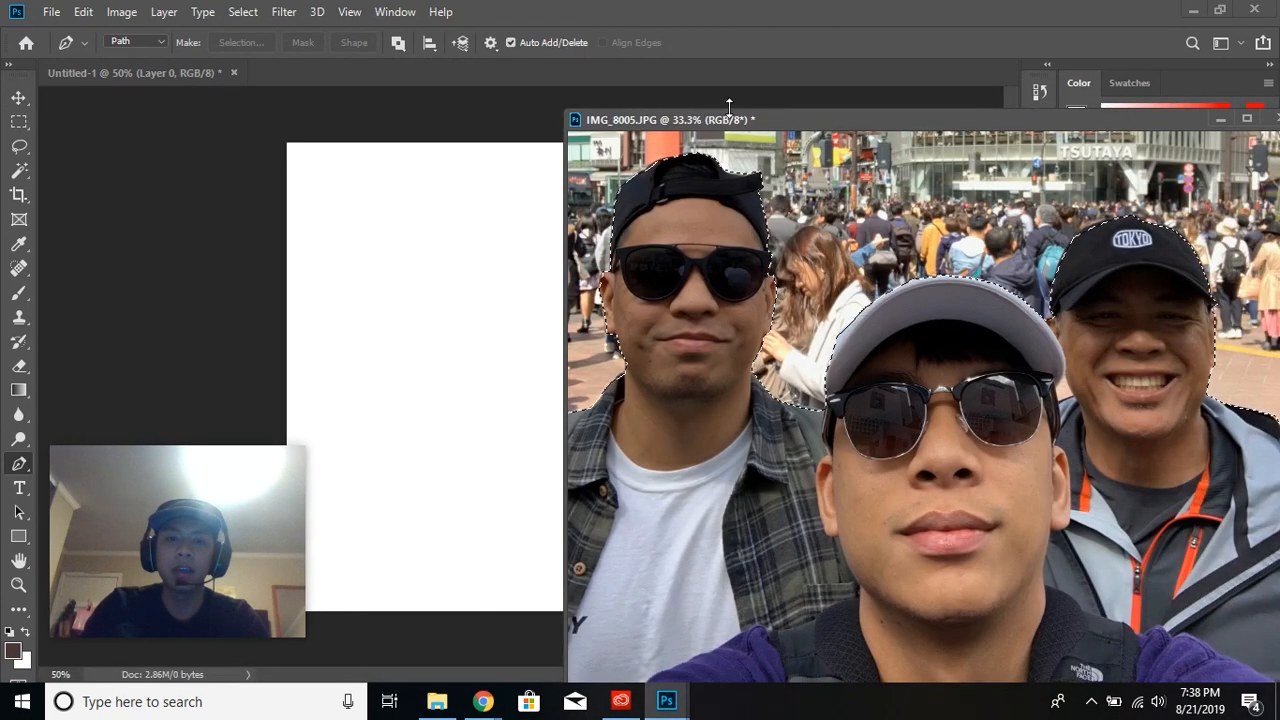
drag(765, 120, 852, 128)
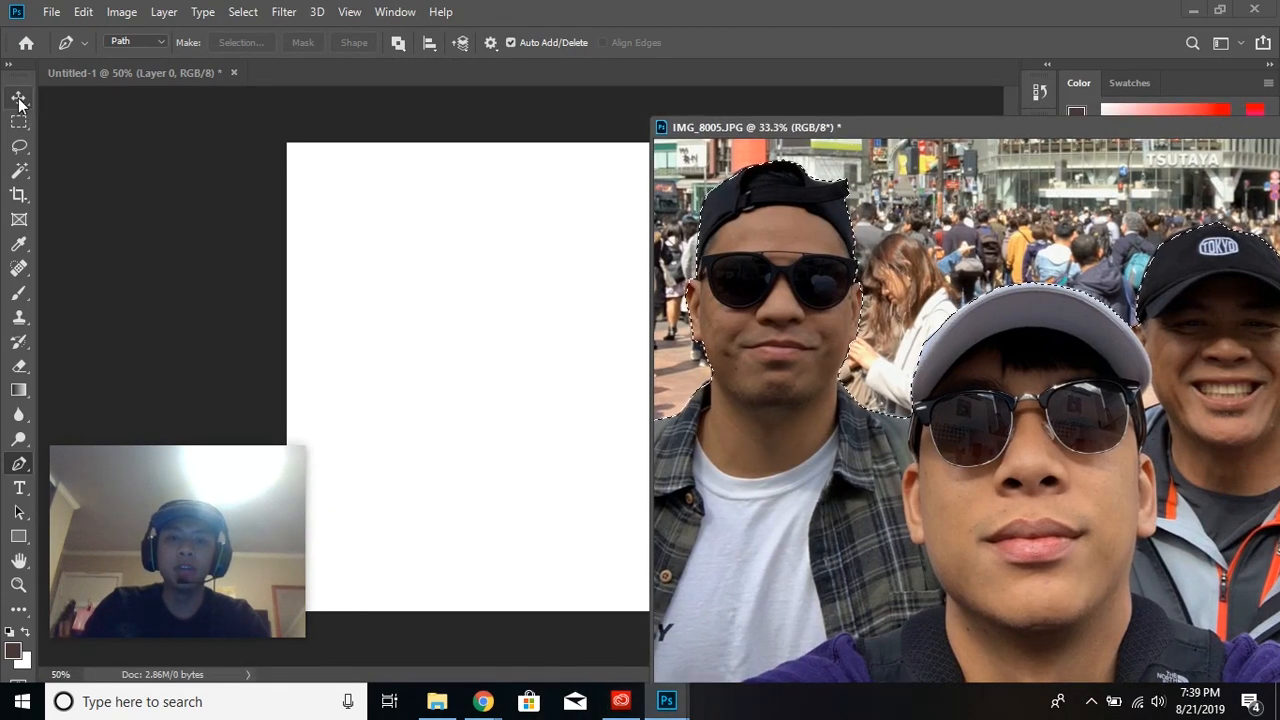
key(v)
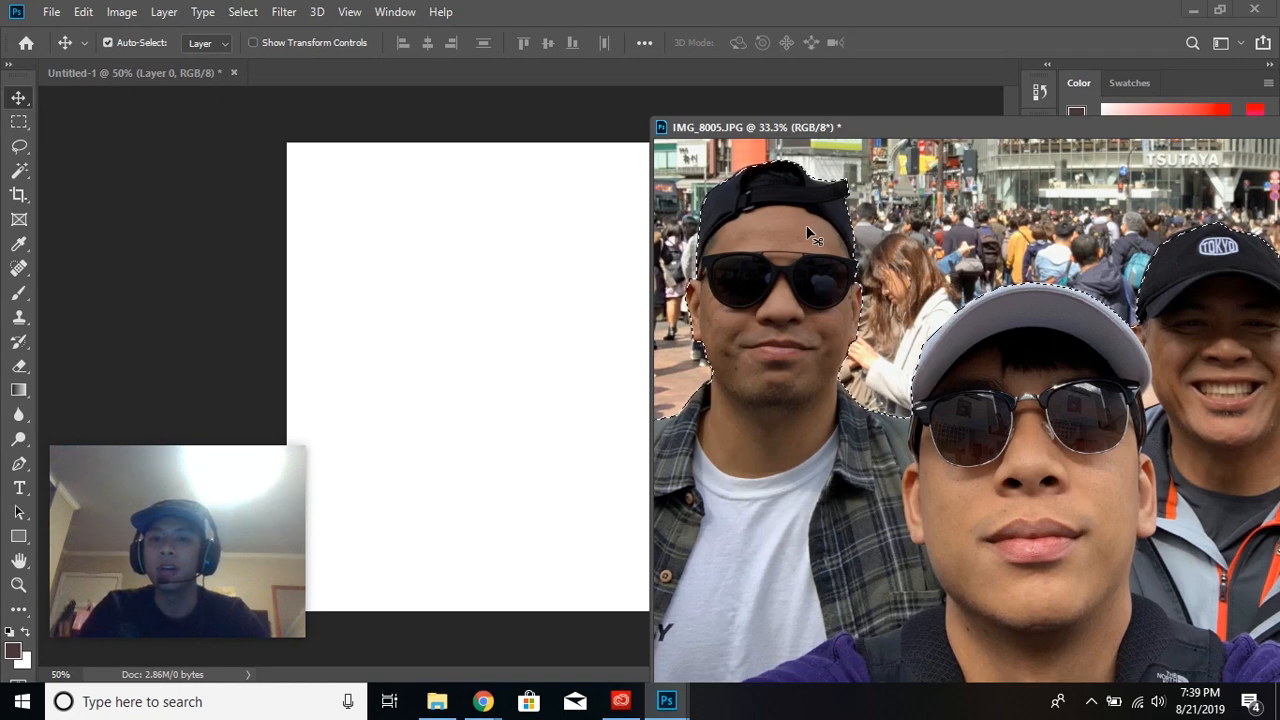
drag(812, 235, 538, 246)
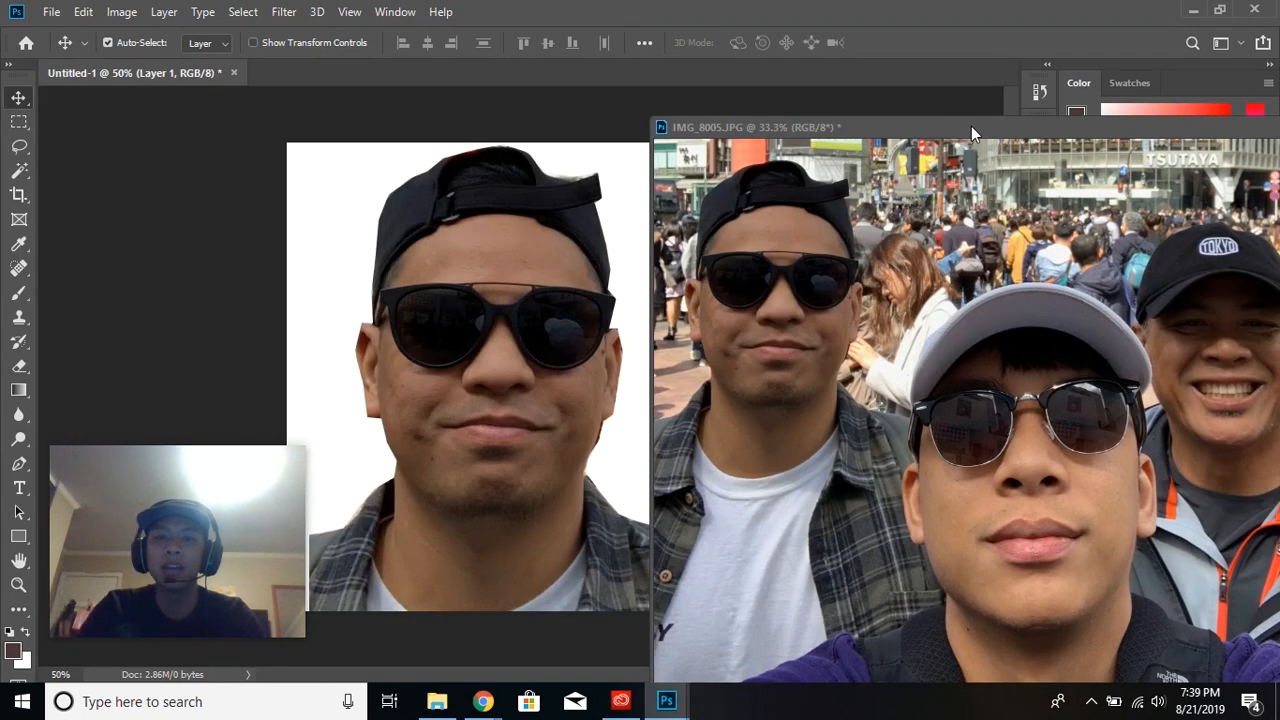
drag(971, 126, 817, 75)
click(175, 71)
- Reposition the cut-out men on the Untitled-1 canvas and turn on Show Transform Controls
drag(546, 270, 490, 252)
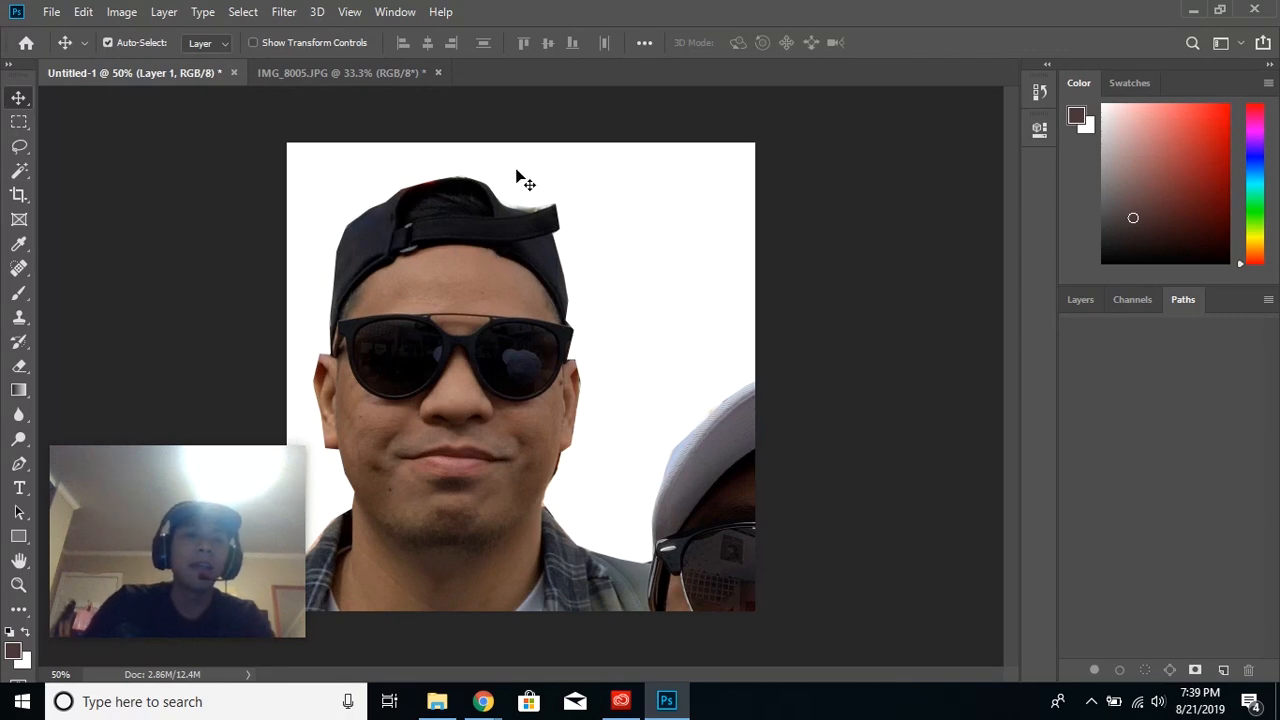
drag(403, 257, 470, 252)
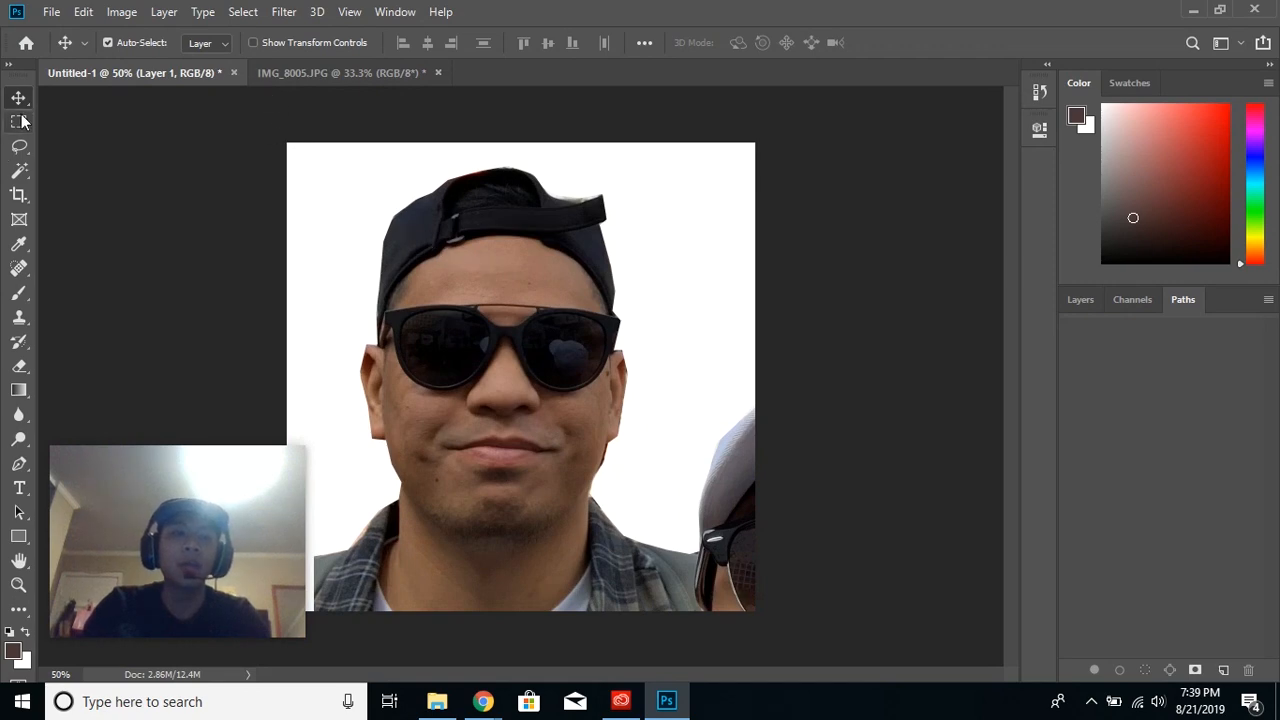
click(254, 42)
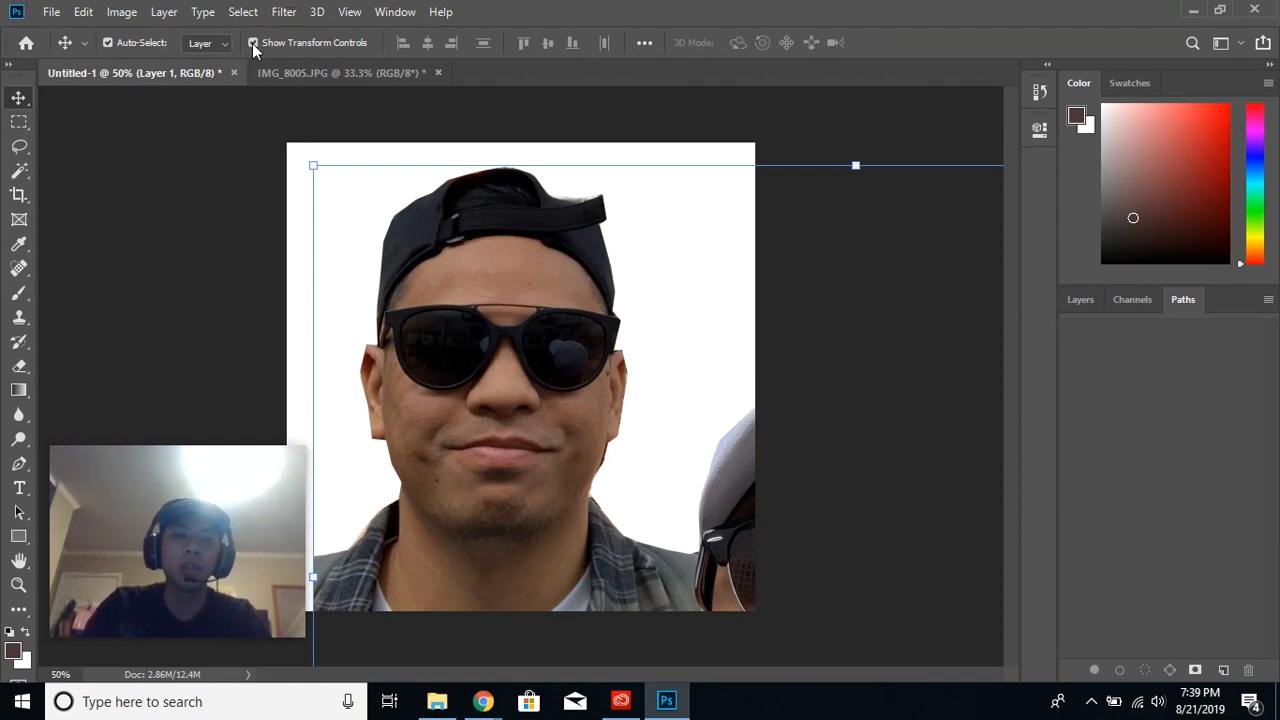
drag(448, 274, 288, 220)
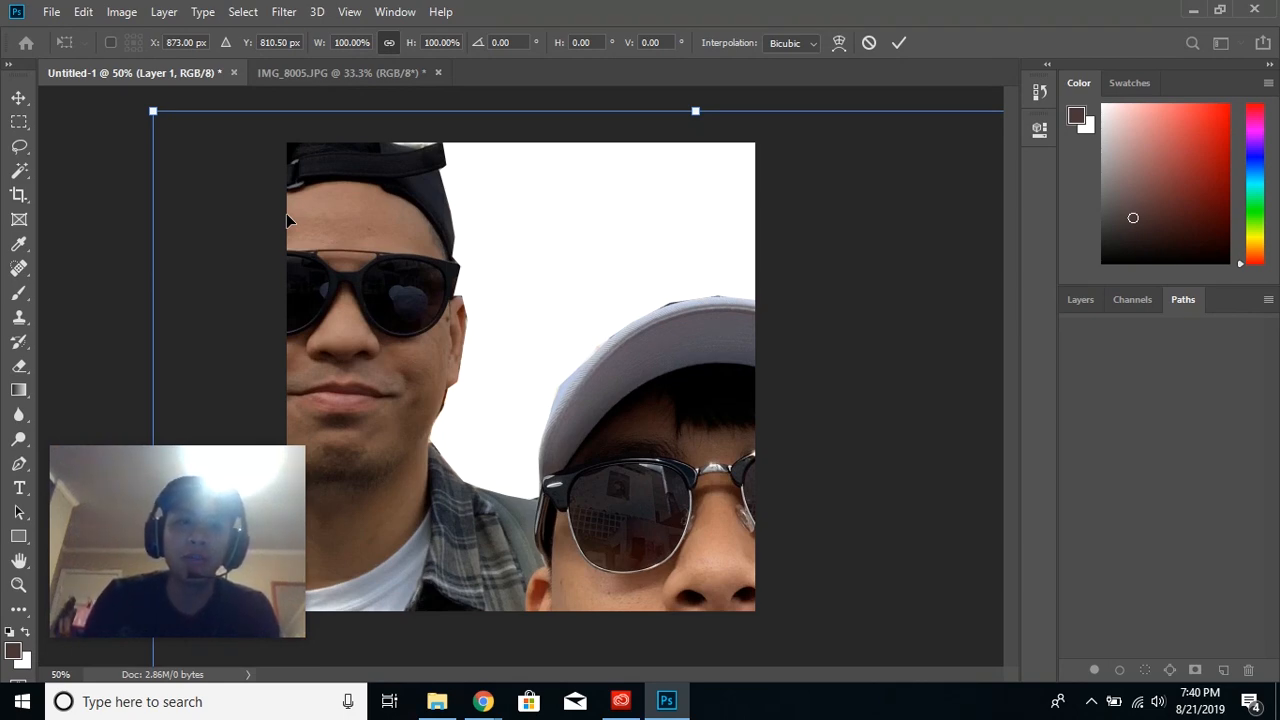
click(20, 99)
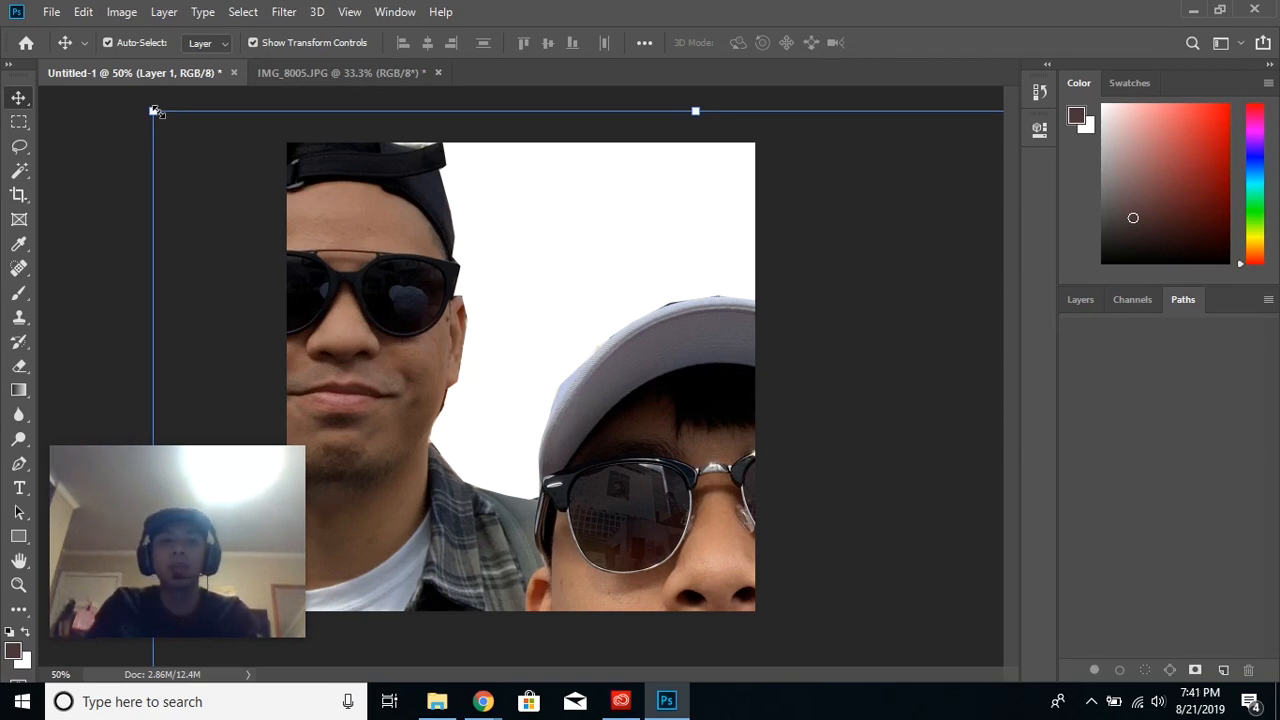
- Scale the men's layer proportionally to about 43.45% so all three span the canvas width and rest on its lower edge
drag(153, 113, 757, 461)
drag(828, 573, 379, 250)
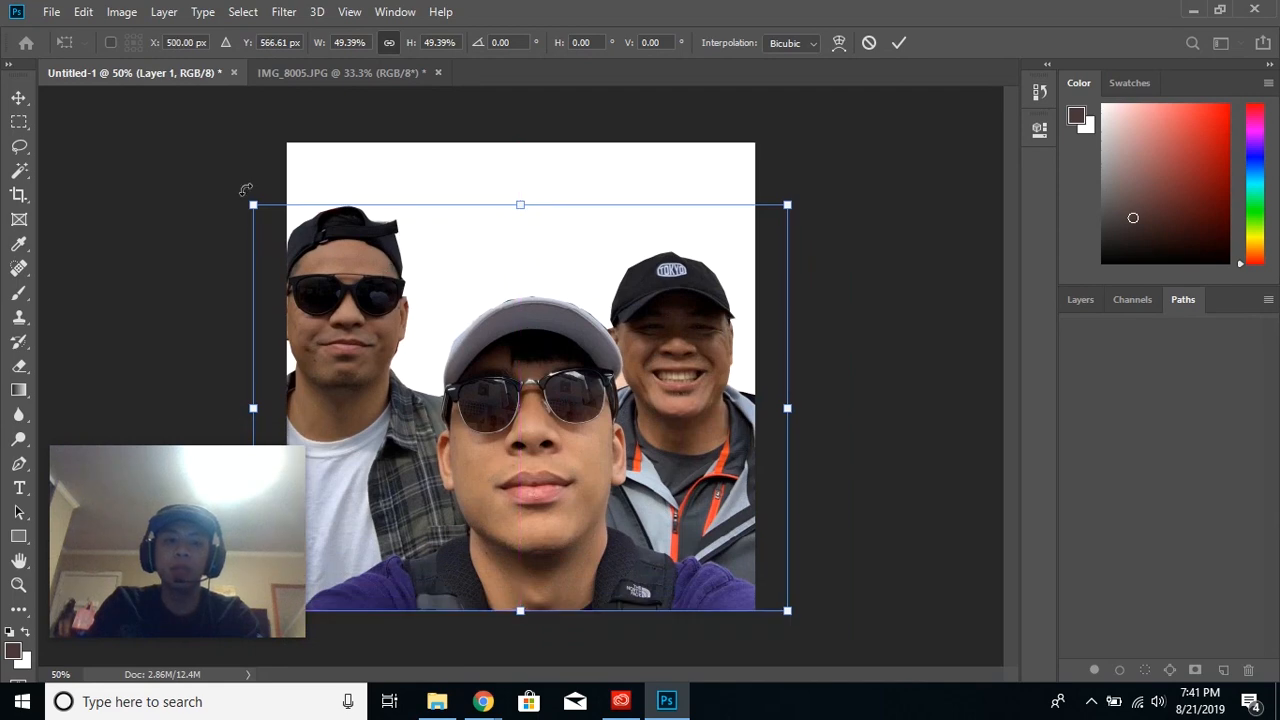
drag(253, 205, 531, 394)
drag(694, 523, 466, 523)
drag(562, 407, 736, 354)
drag(806, 344, 825, 341)
drag(528, 443, 519, 443)
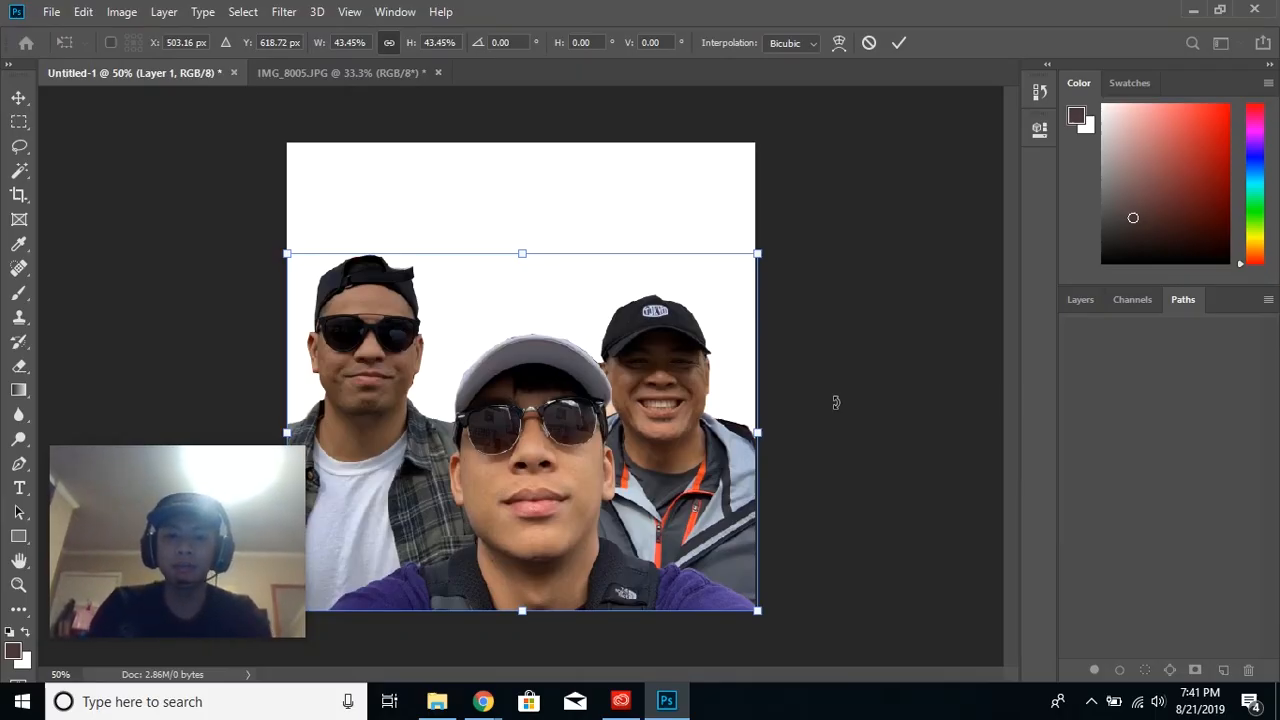
click(898, 44)
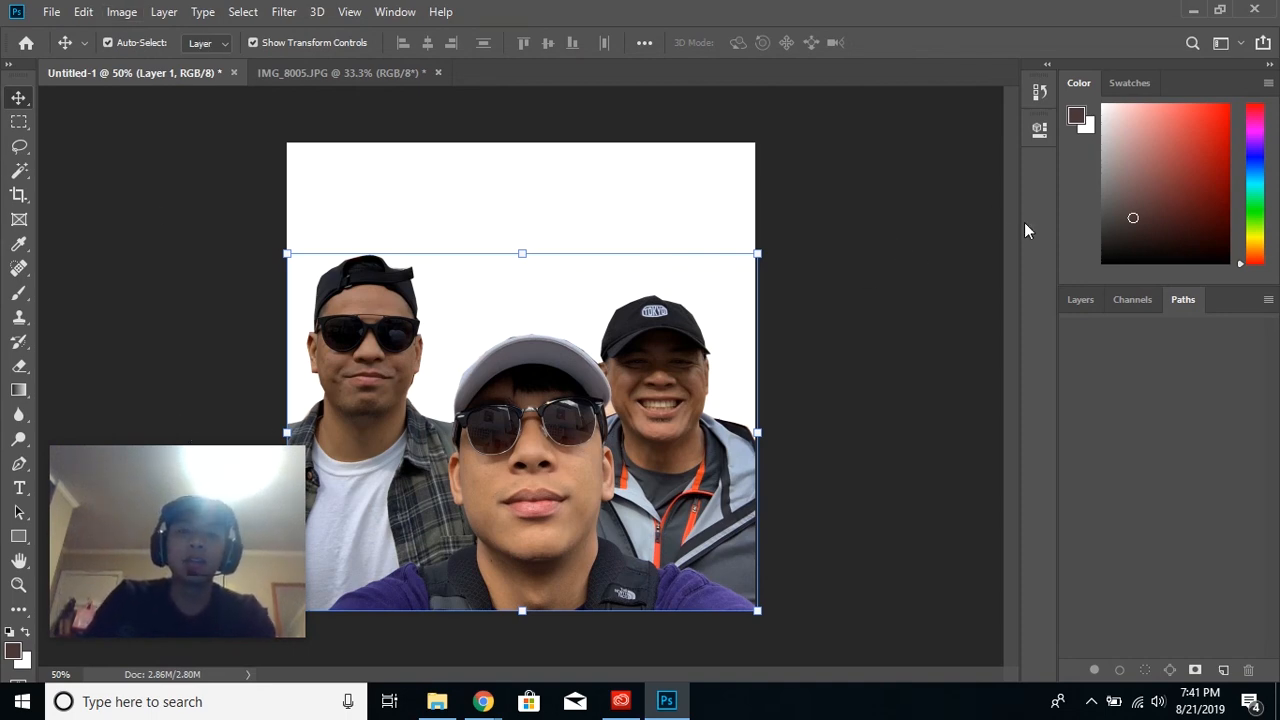
- Open the mansion image Screen-Shot-2014-10-19-at-6.11.19-PM from the Desktop
click(52, 11)
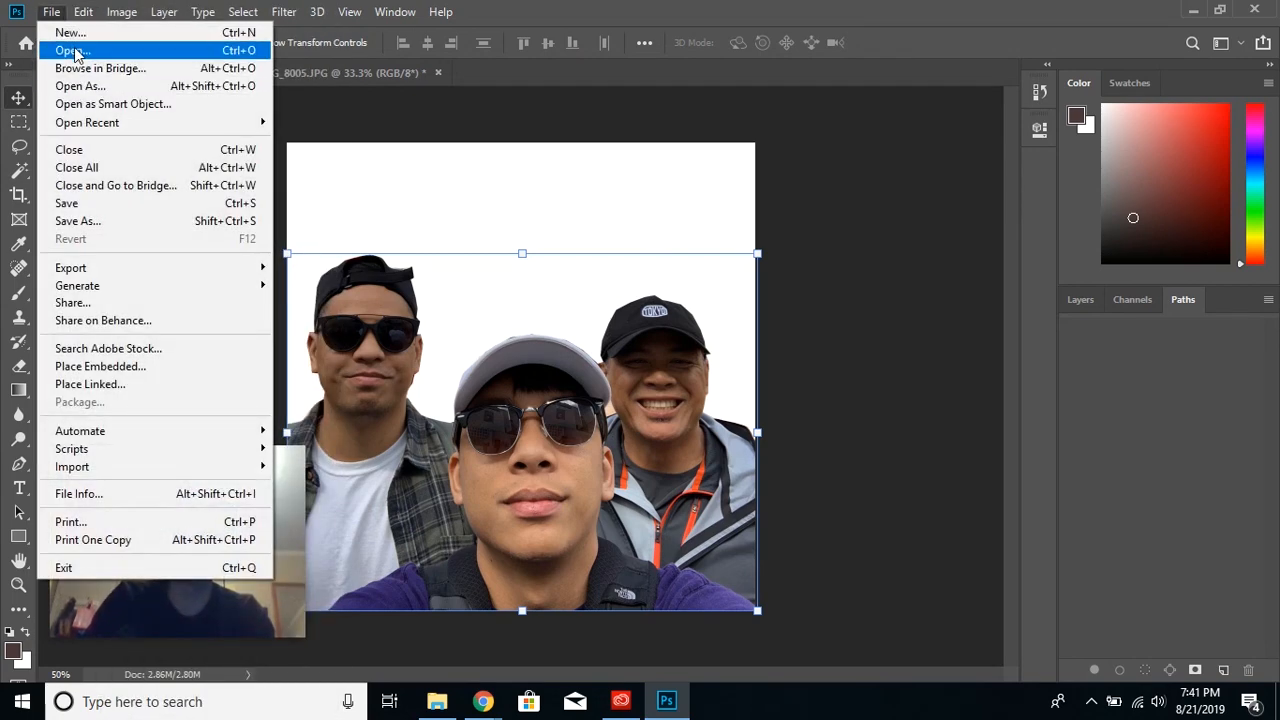
click(72, 50)
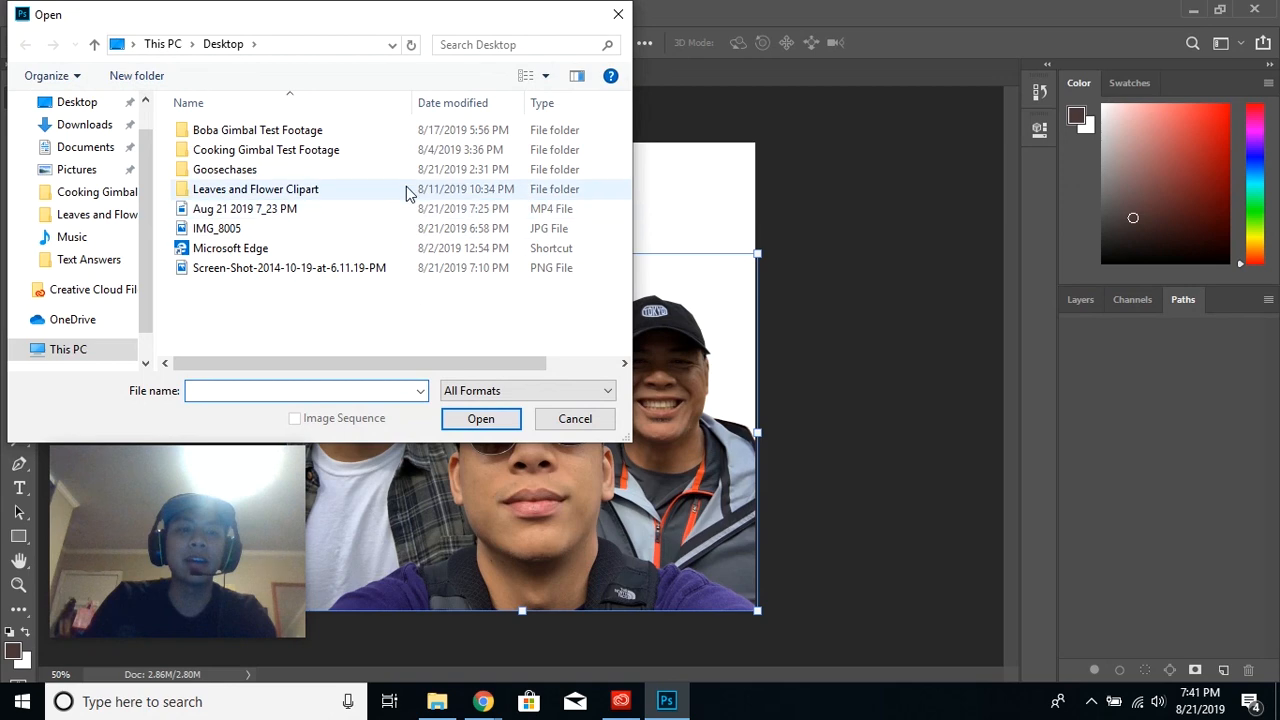
click(394, 272)
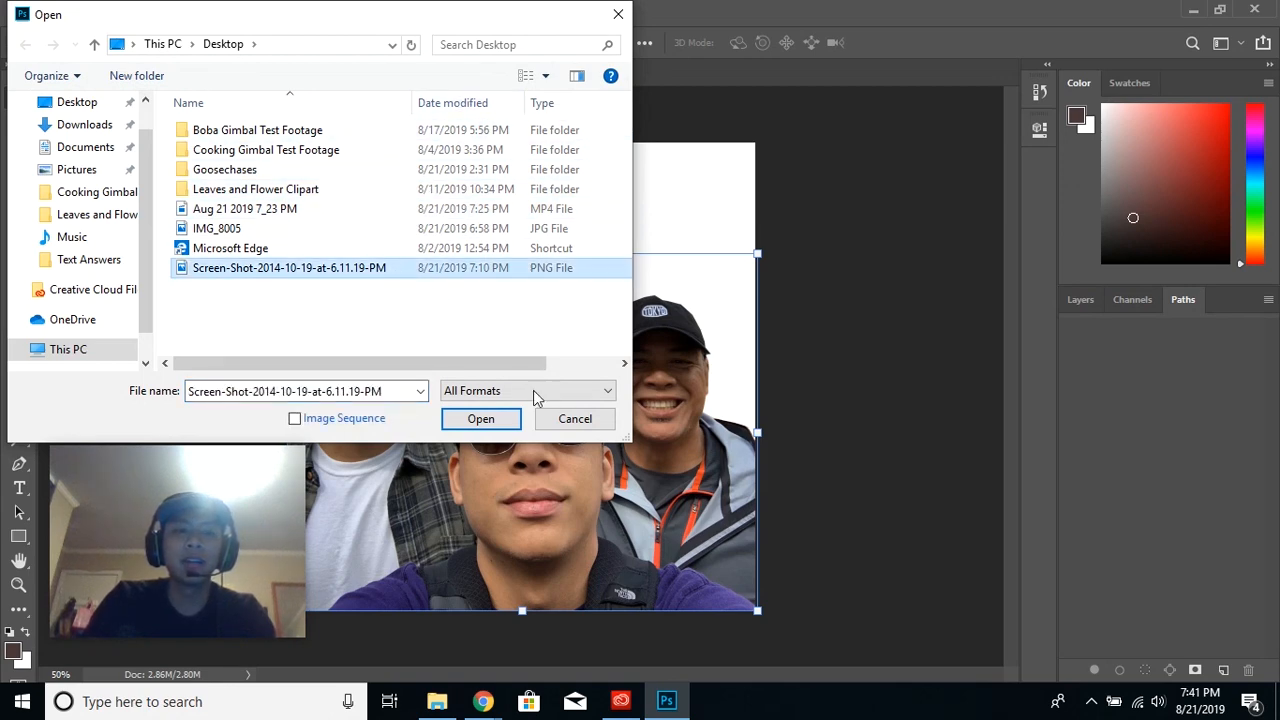
click(481, 418)
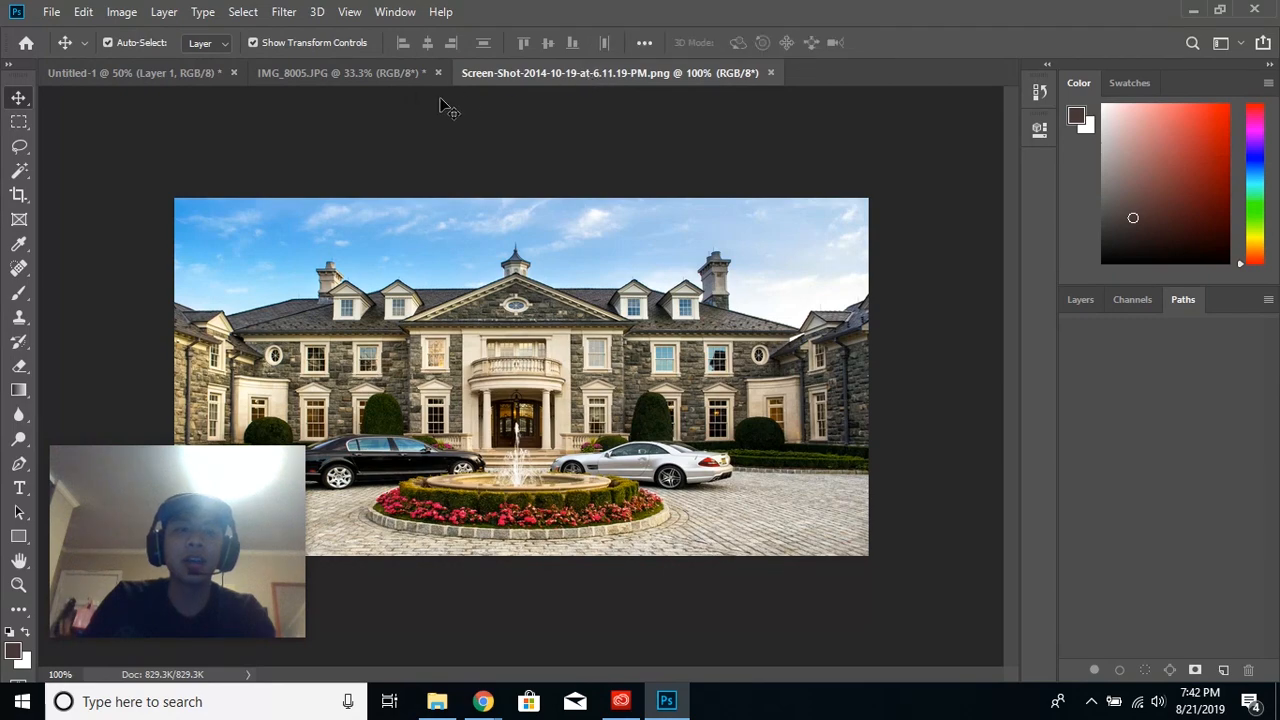
- Float the mansion image's window, copy the image into Untitled-1, dock its window again, and place the copy over the men
drag(530, 74, 688, 124)
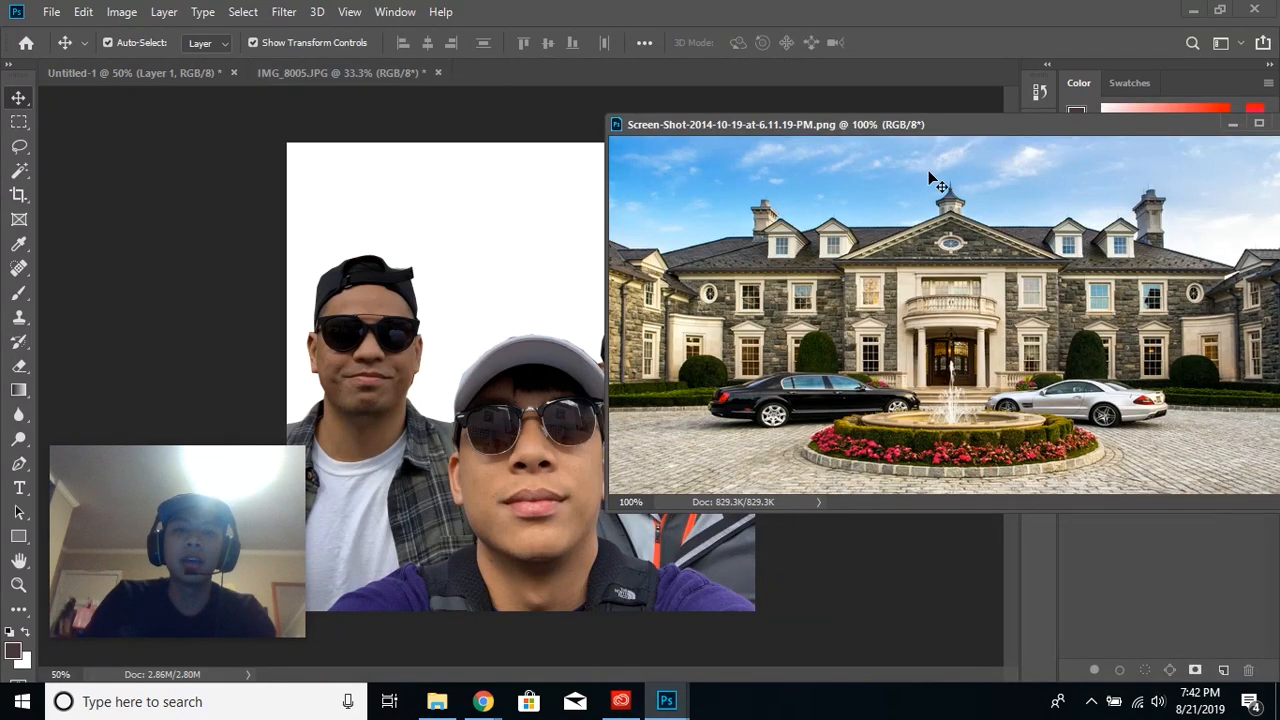
drag(914, 228, 527, 254)
drag(810, 123, 758, 82)
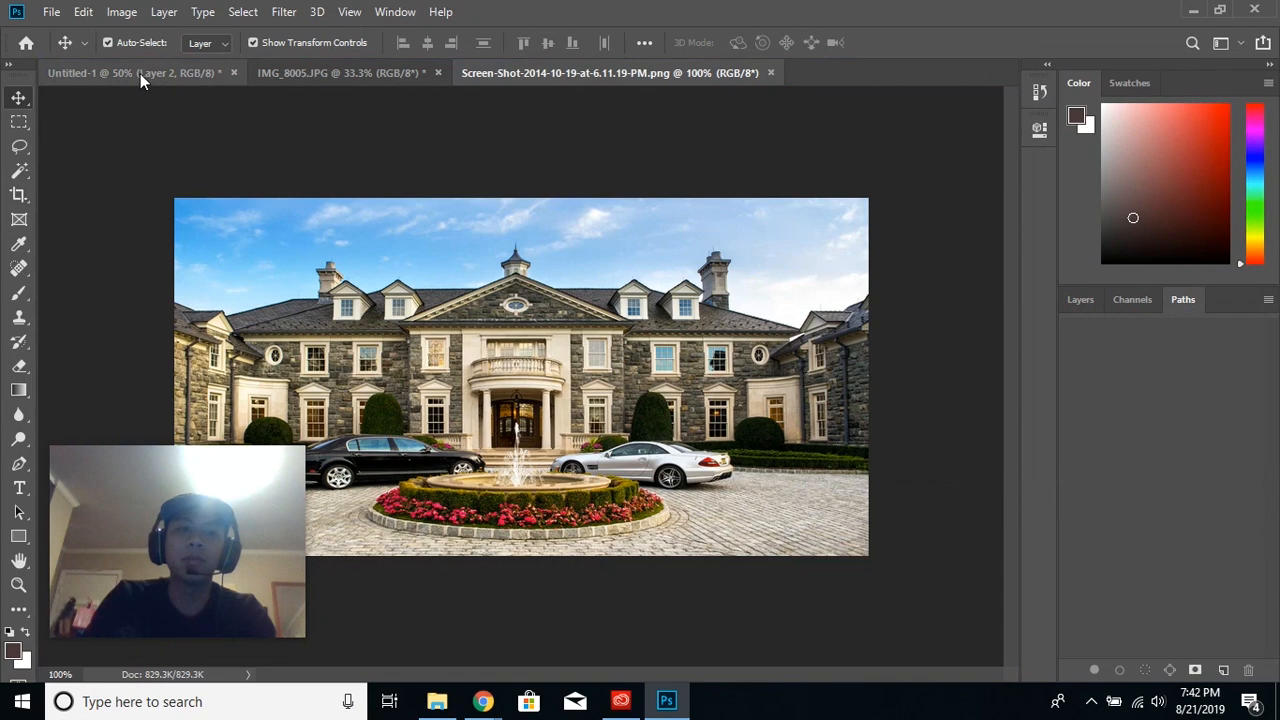
click(140, 73)
drag(611, 264, 617, 362)
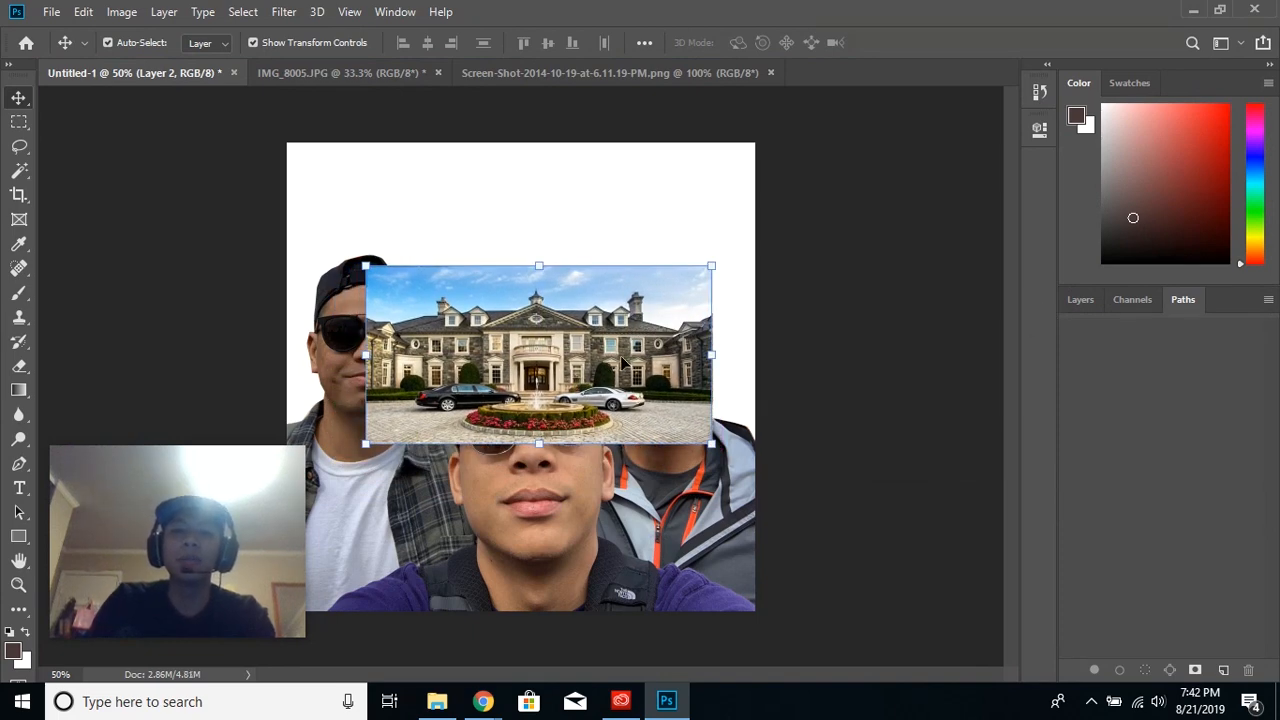
- Move the mansion's Layer 2 beneath Layer 1 so that it sits behind the men
click(1092, 306)
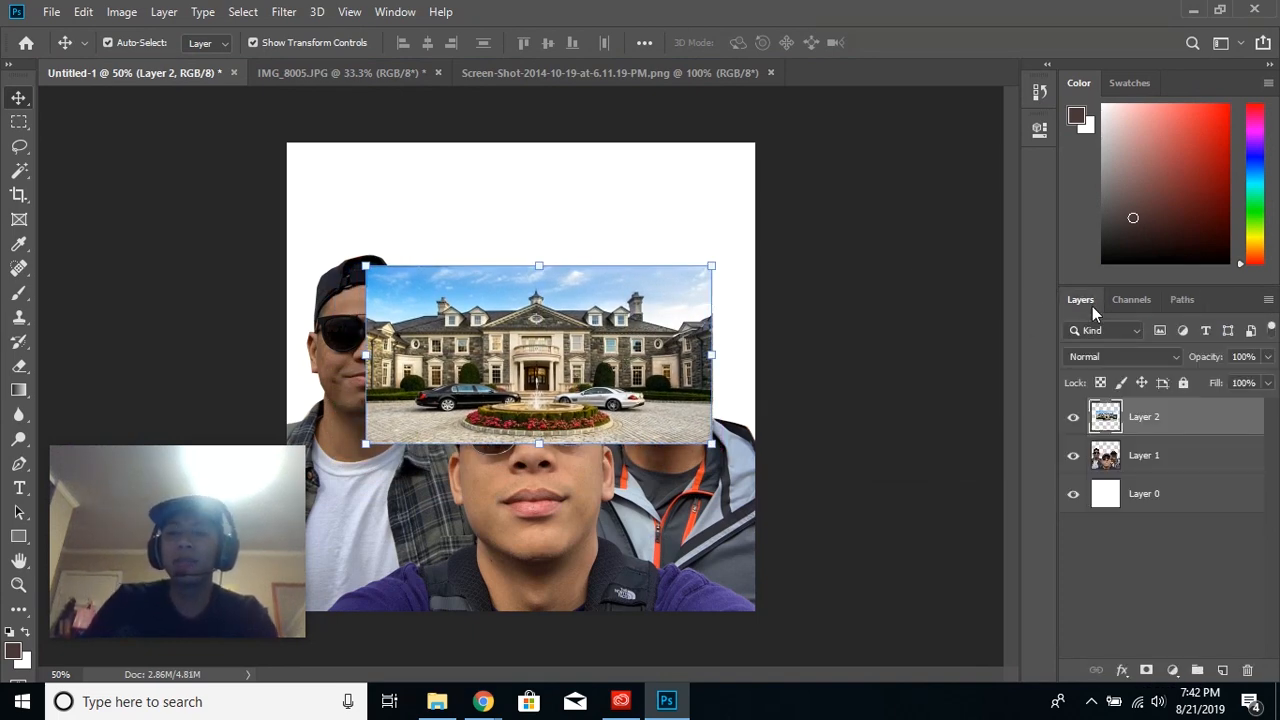
double_click(1195, 425)
click(984, 54)
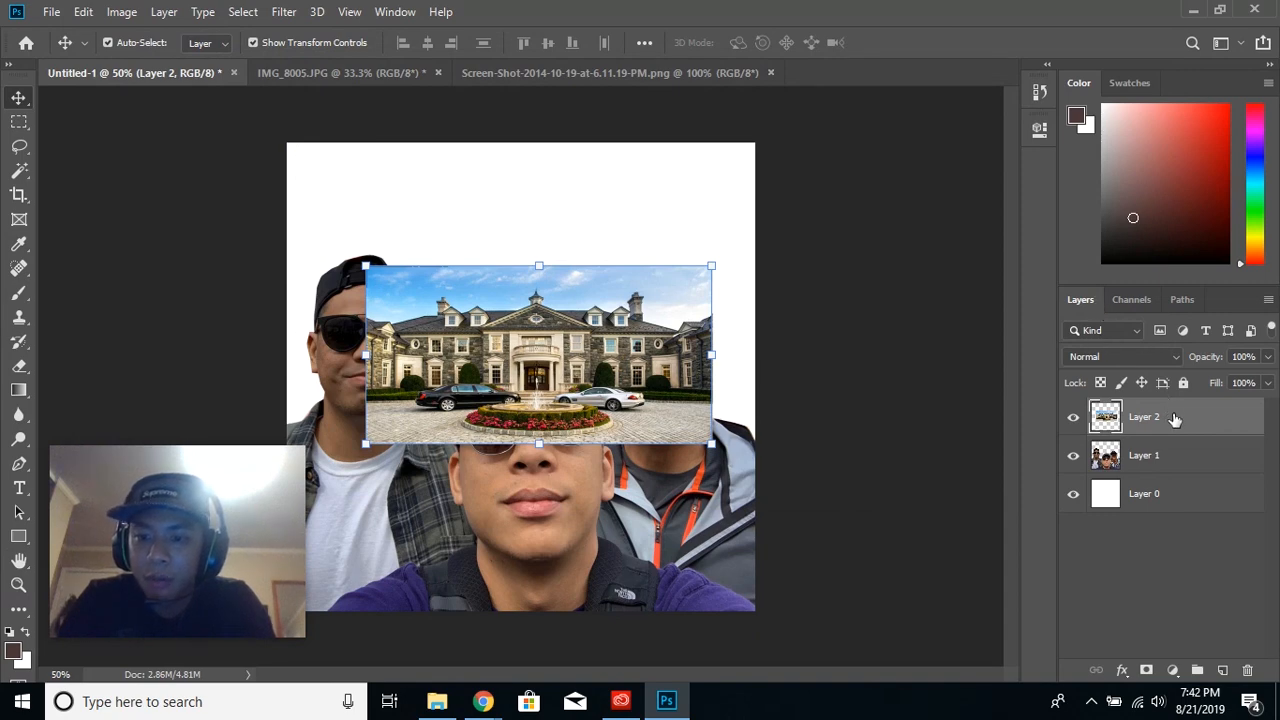
drag(1175, 421, 1176, 468)
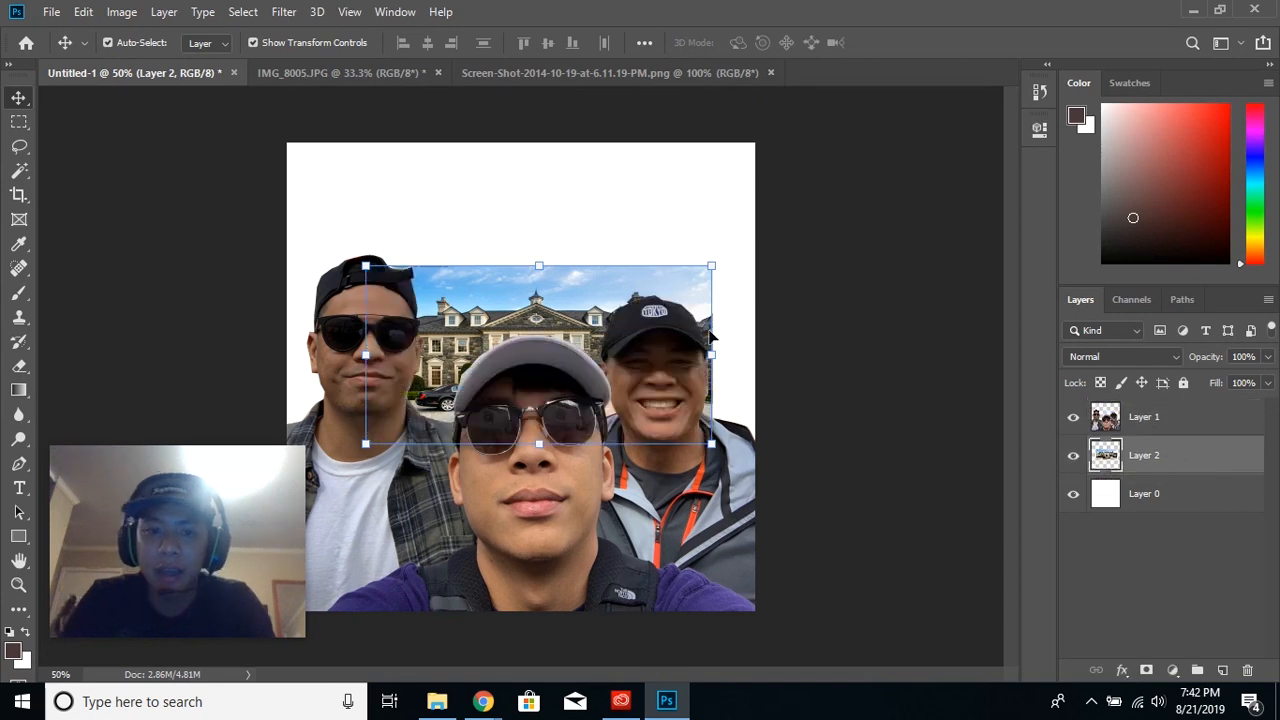
- Scale the mansion layer proportionally to about 171.45% and position it to fill the background behind the men
drag(596, 301, 508, 301)
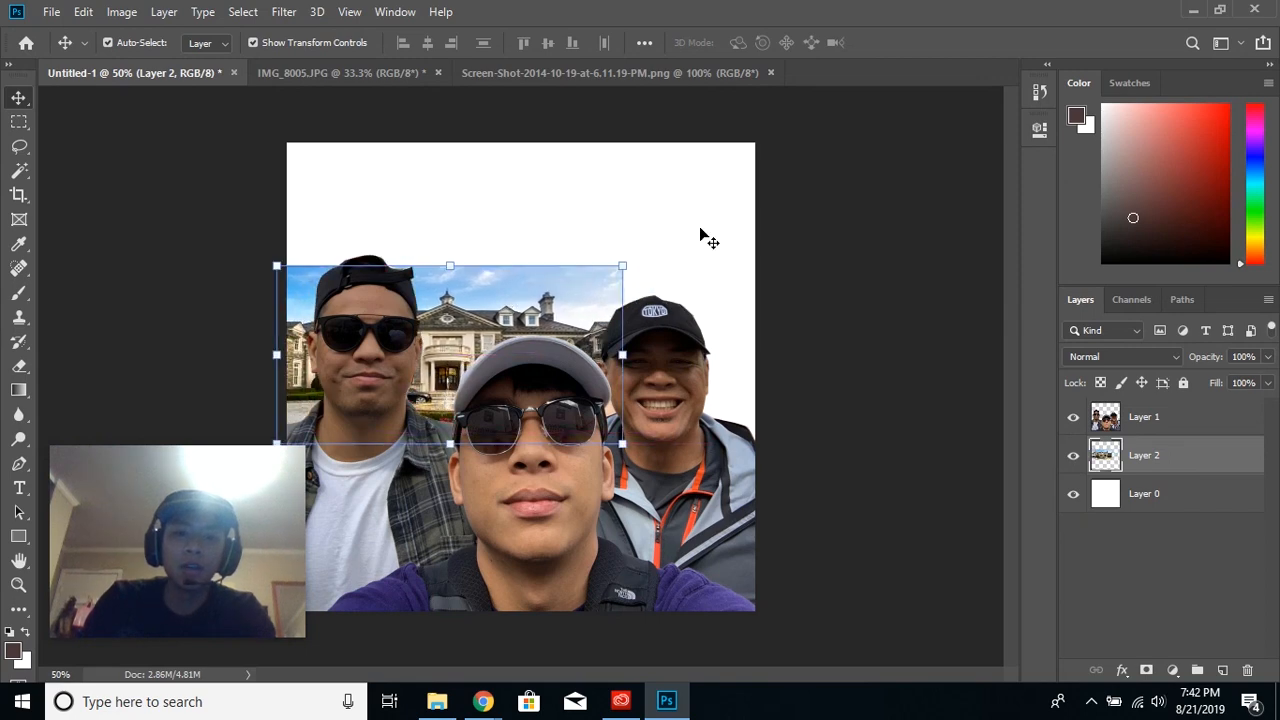
click(623, 265)
drag(623, 265, 872, 138)
drag(734, 252, 693, 250)
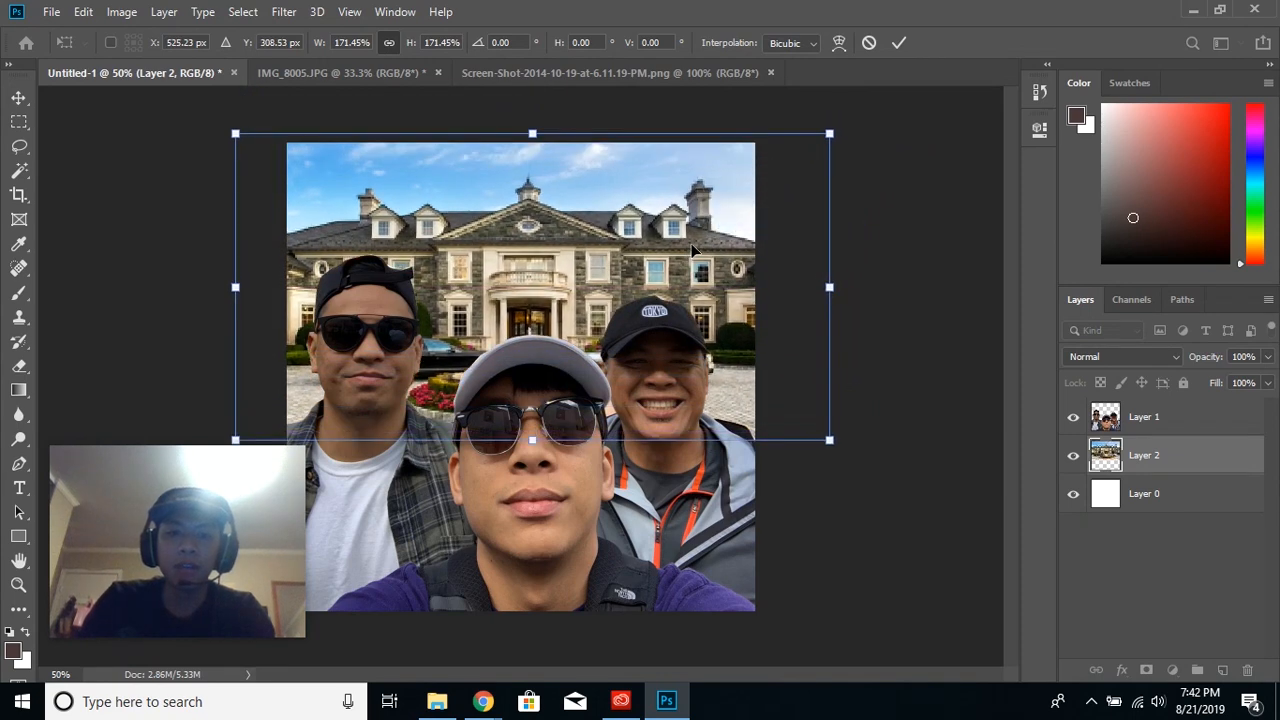
click(898, 43)
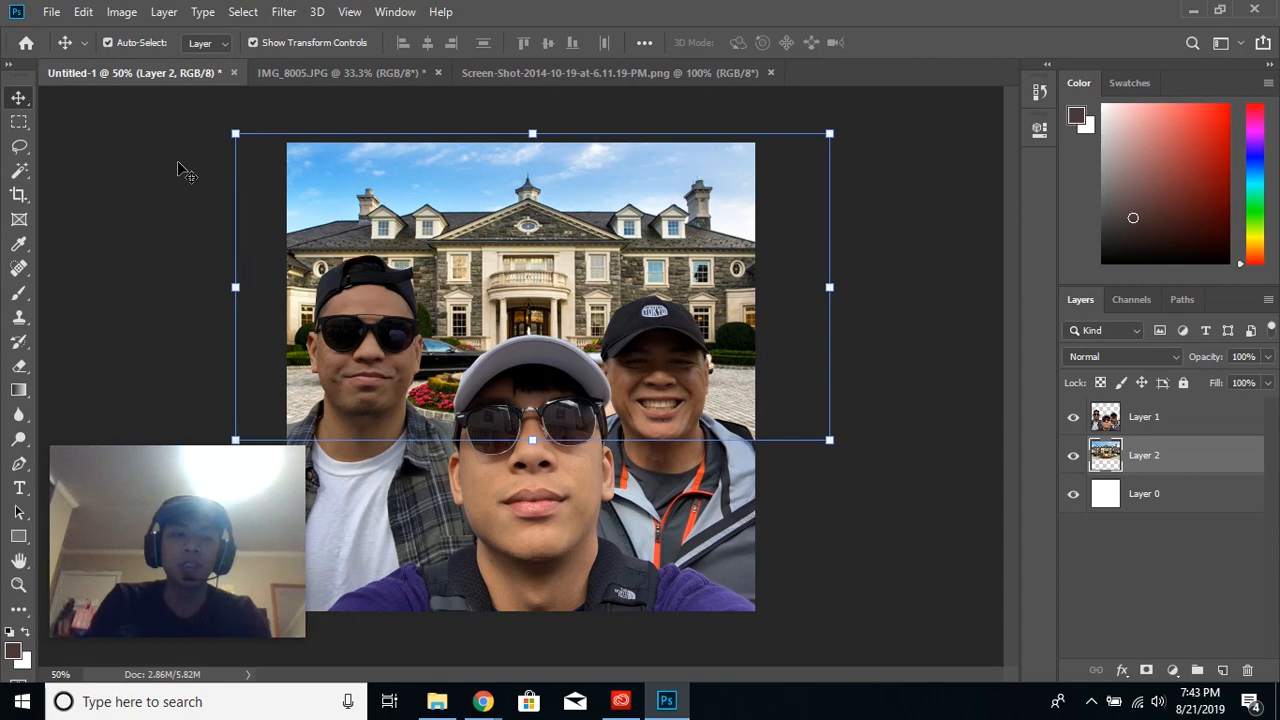
click(21, 466)
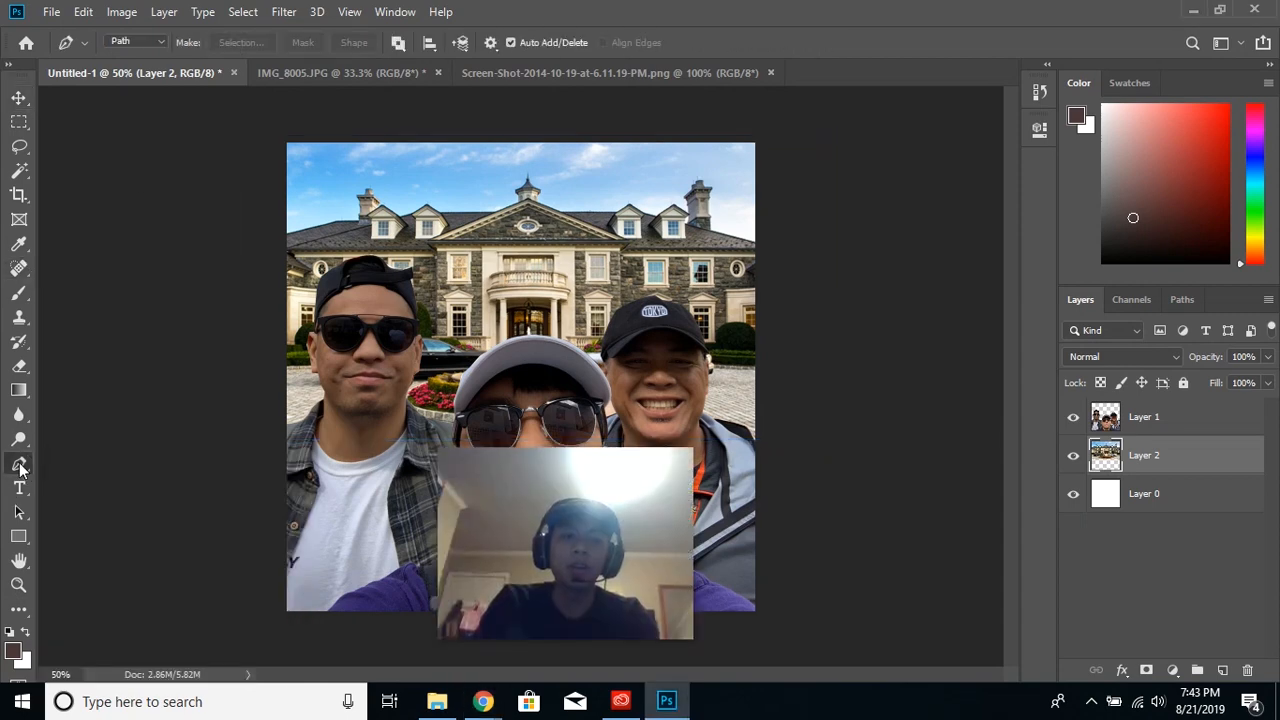
right_click(21, 466)
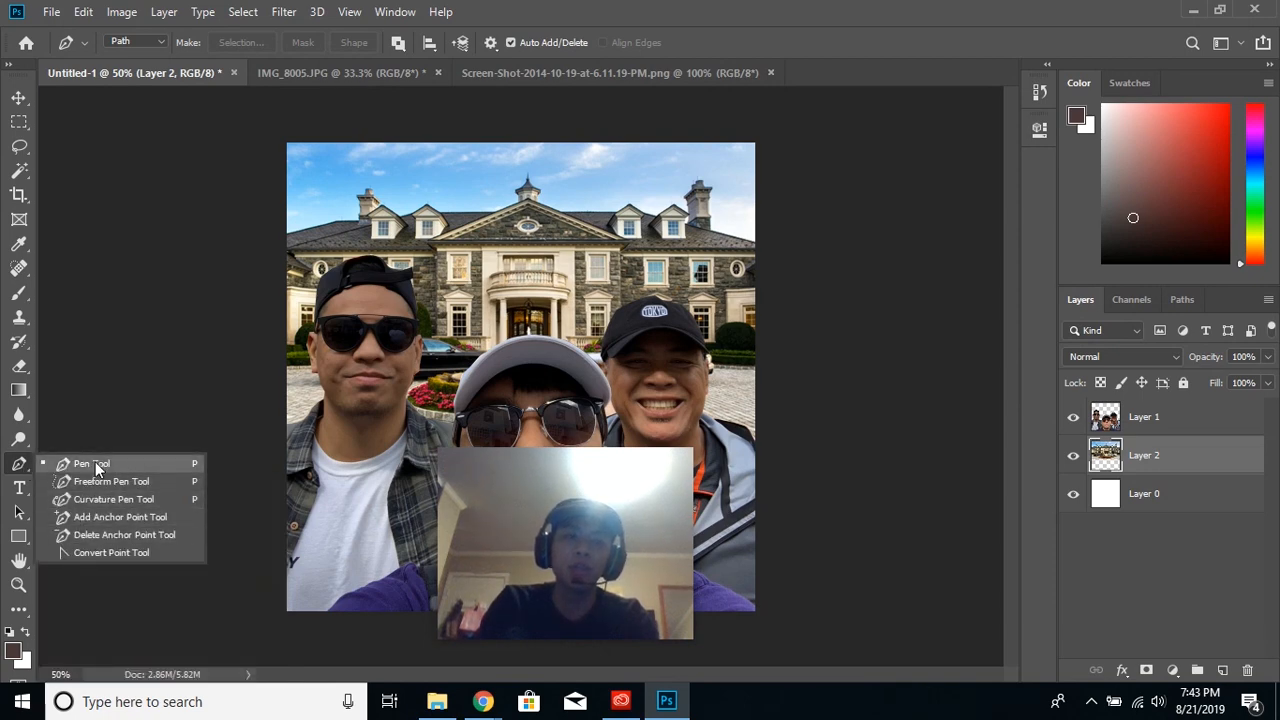
click(22, 468)
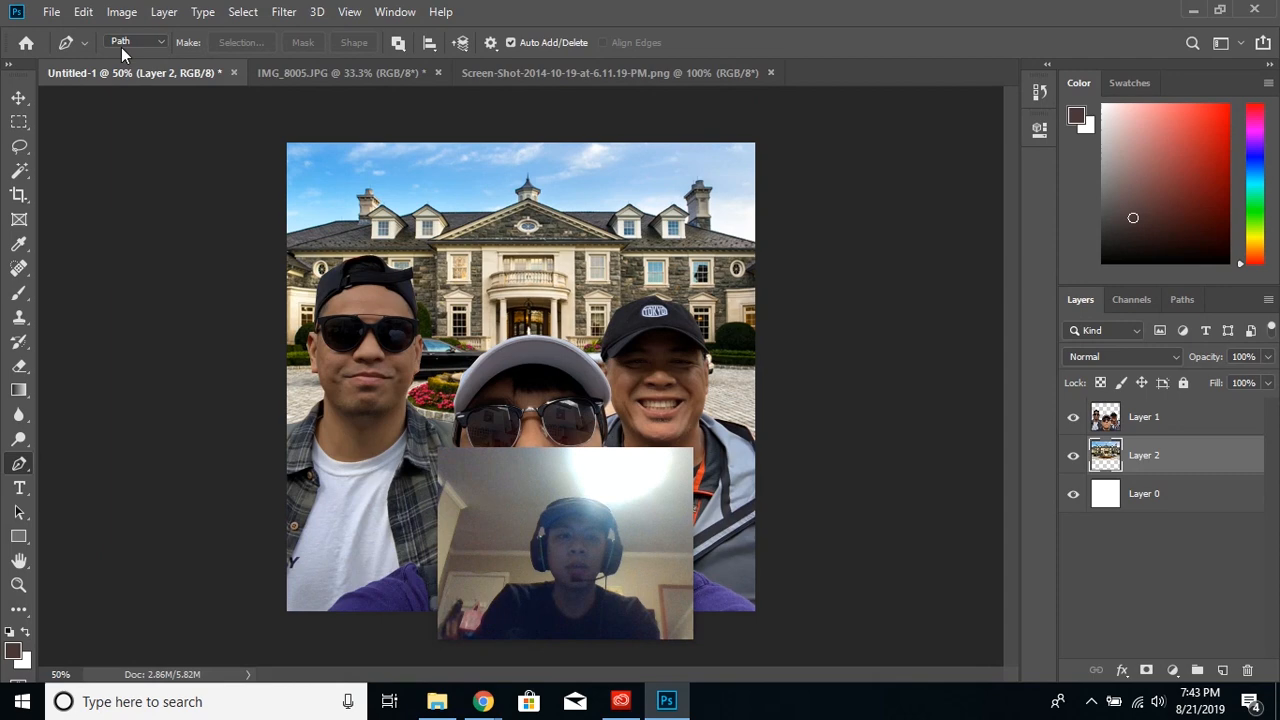
key(v)
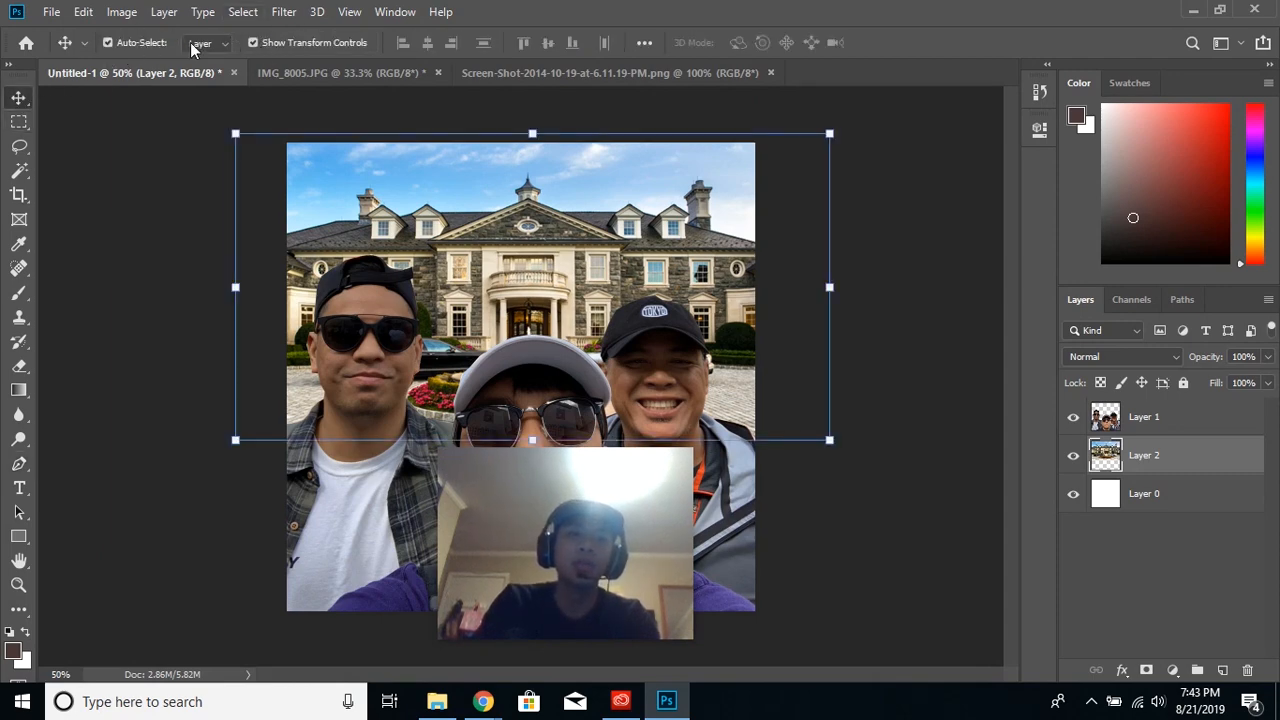
click(253, 43)
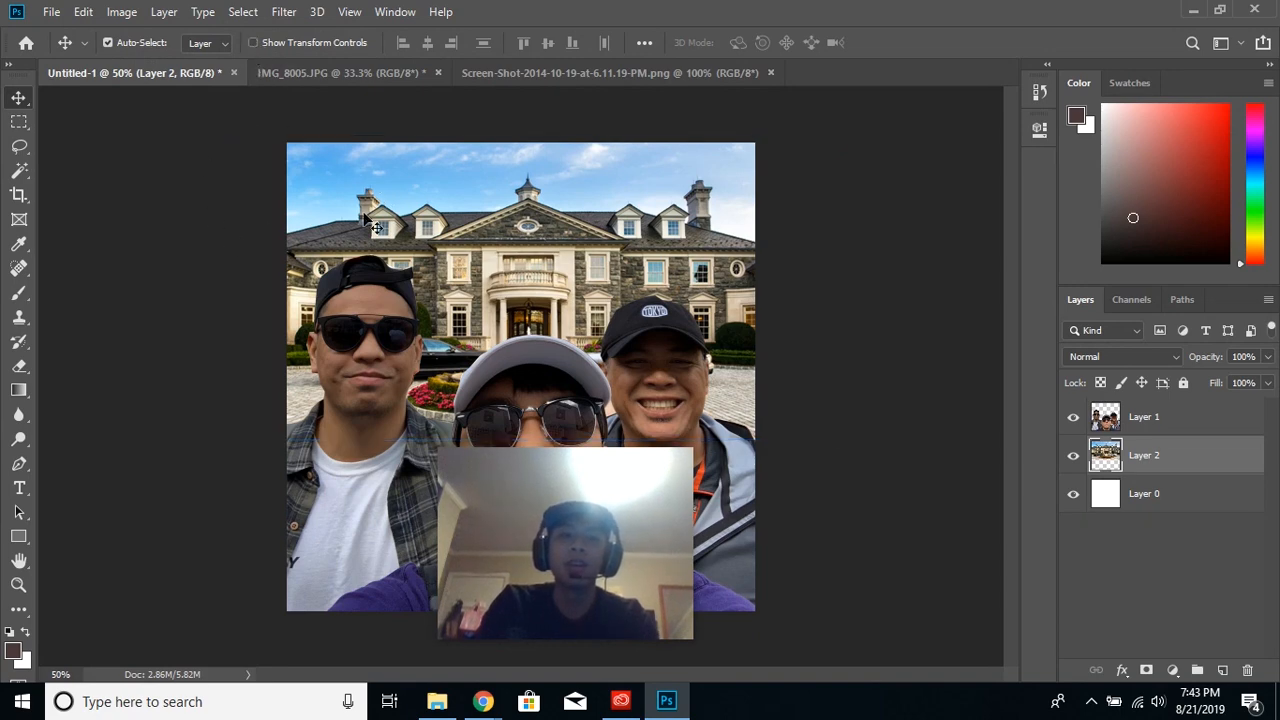
click(253, 43)
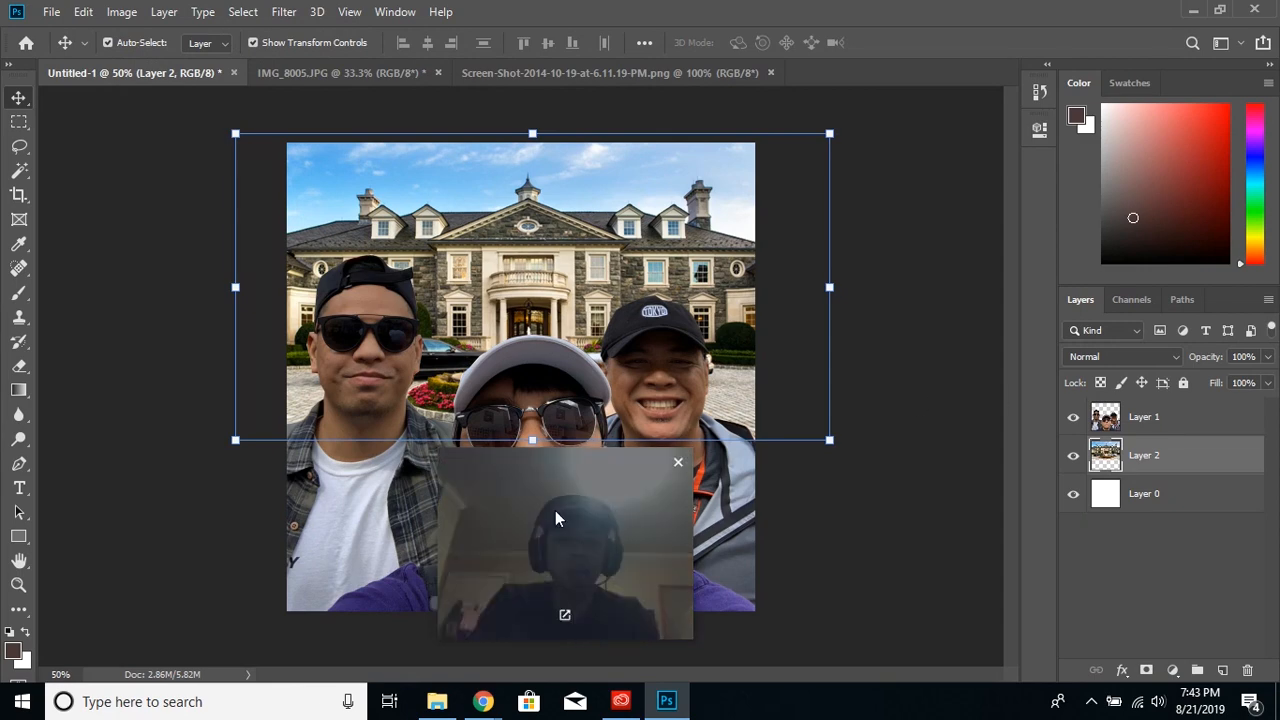
drag(657, 550, 996, 561)
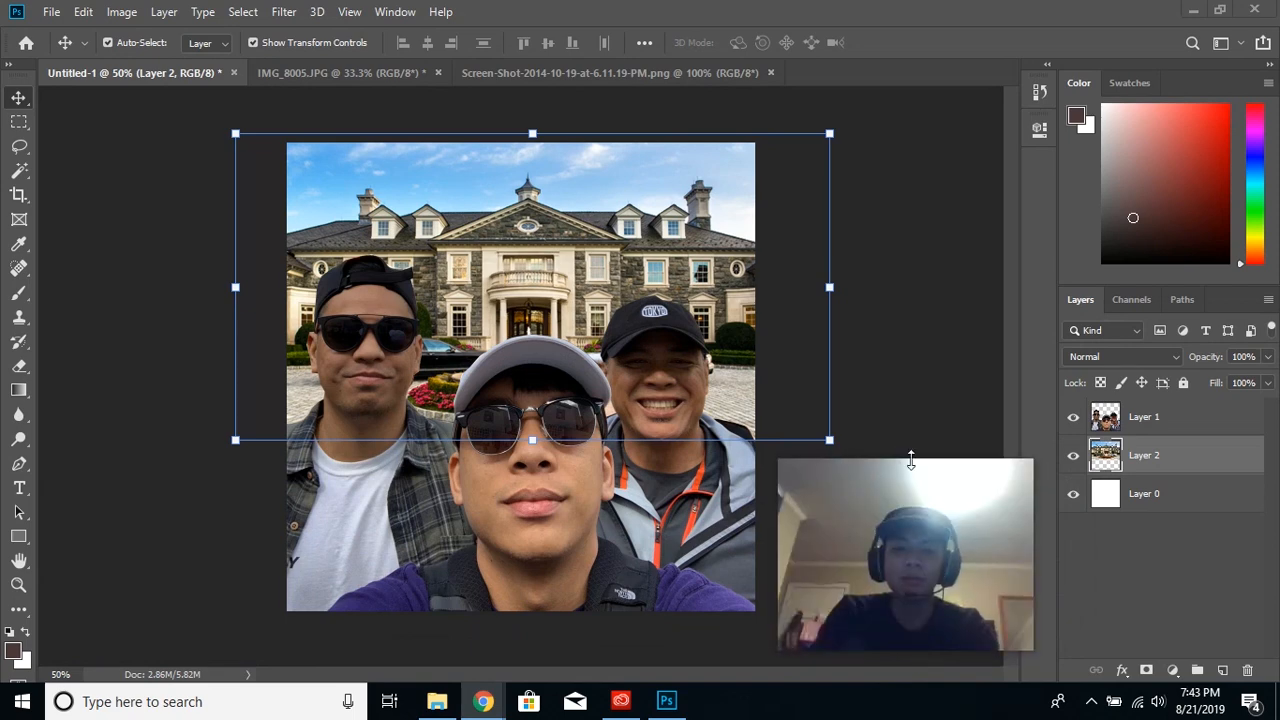